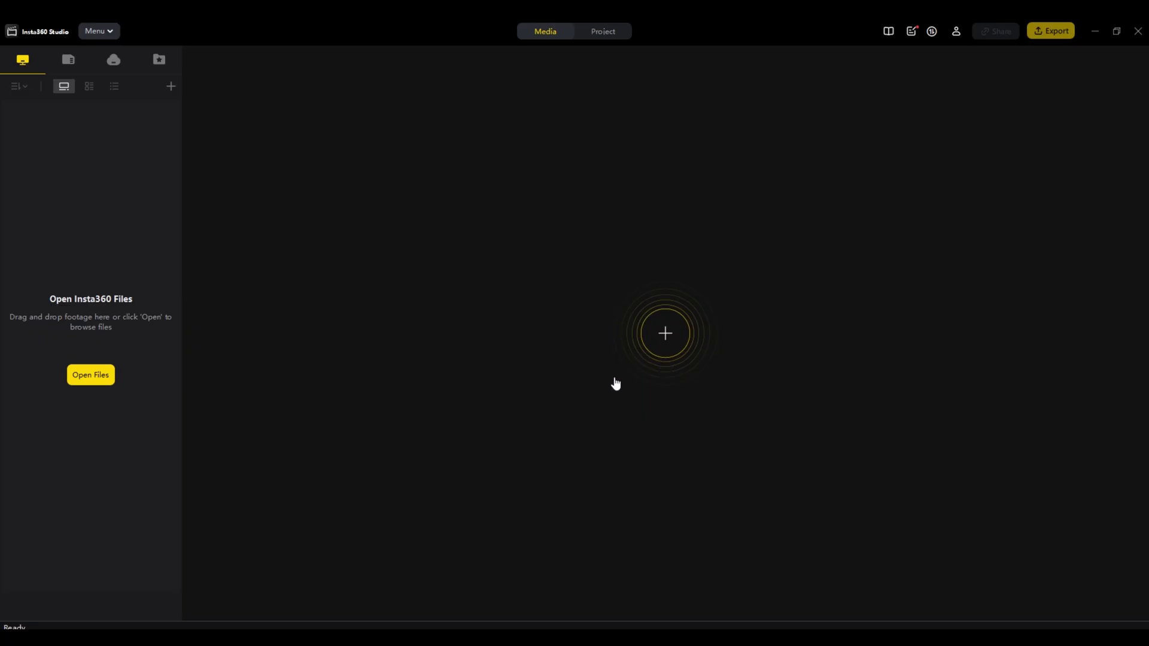
Import the ten INSV clips numbered 009 to 018 from the Camera01 folder into the media library.
key(alt+Tab)
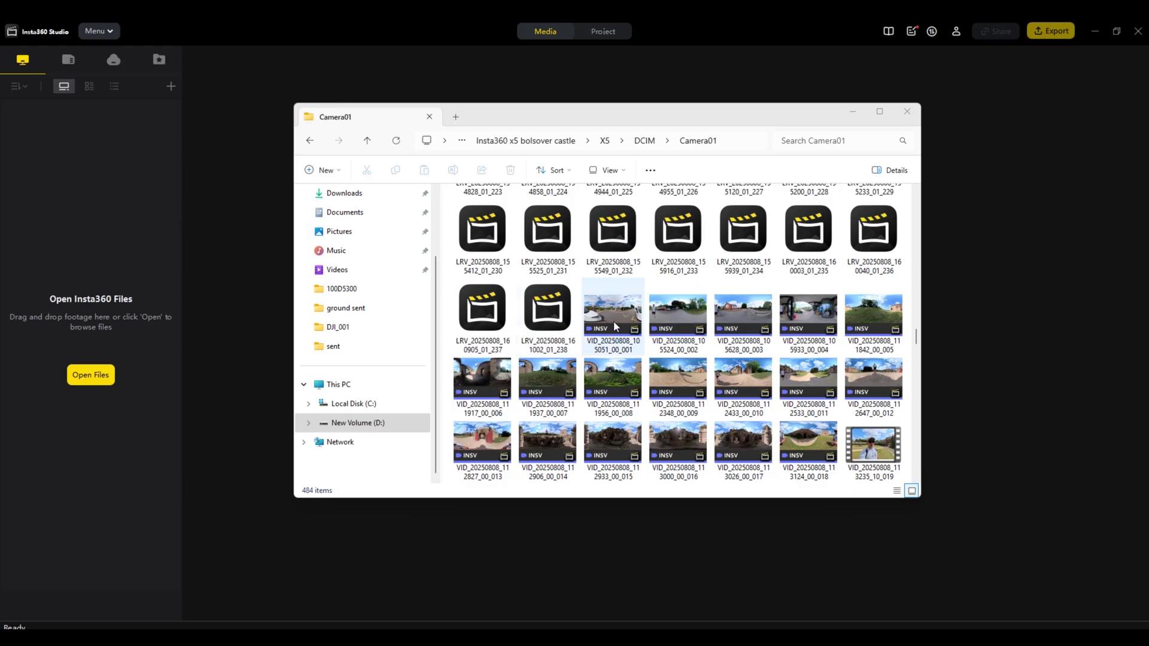
shift+click(674, 384)
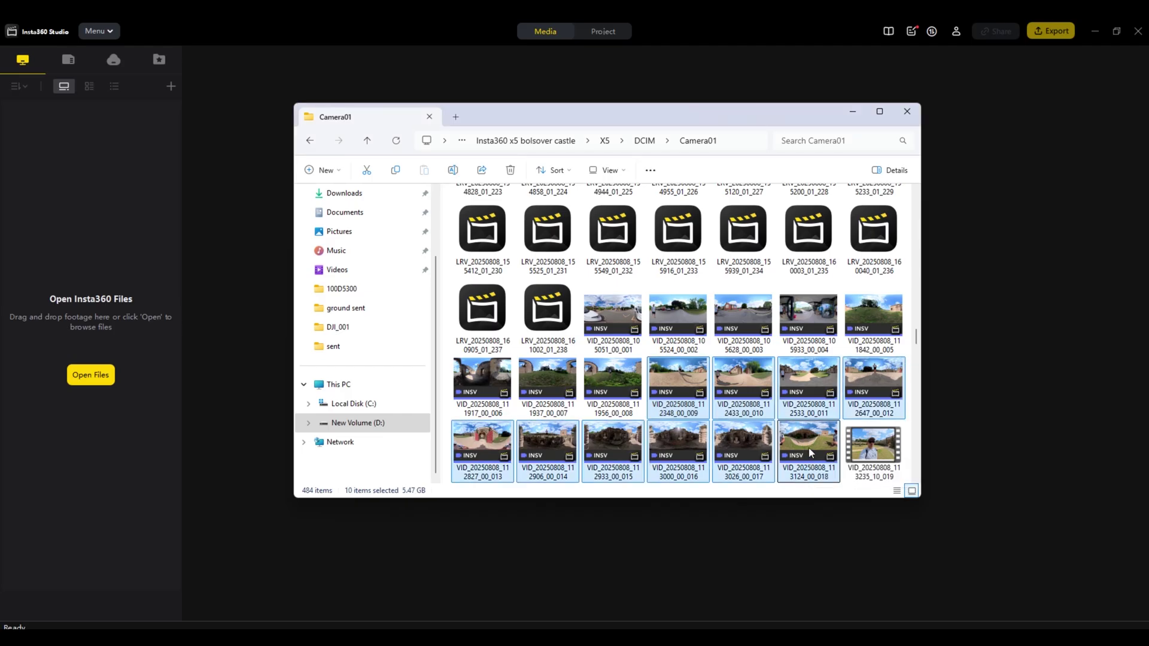
drag(811, 453, 73, 229)
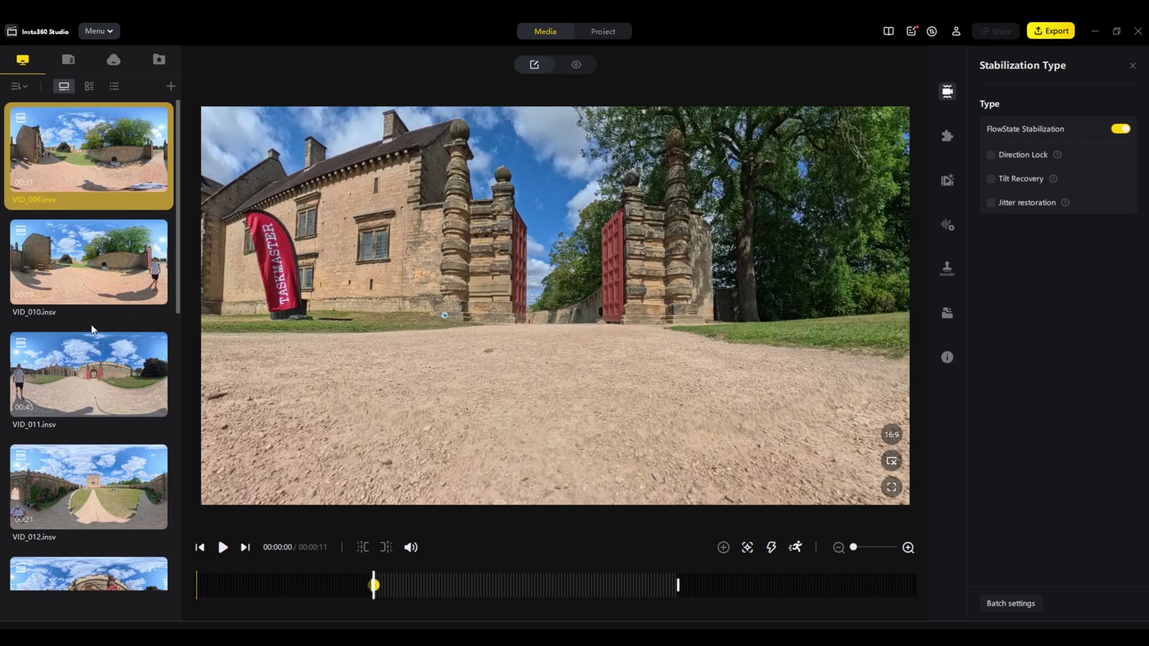
scroll(91, 325, down, 5)
scroll(90, 378, up, 5)
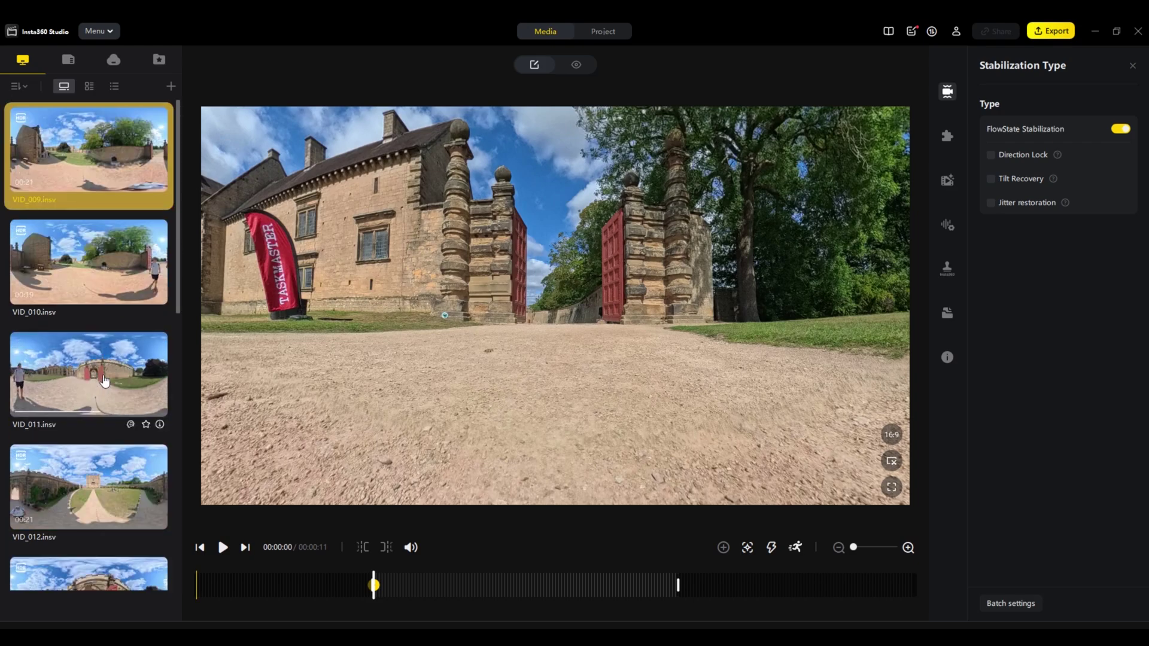
Open VID_011.insv, center the view on the path ahead, and play the clip up to 19 seconds.
click(104, 381)
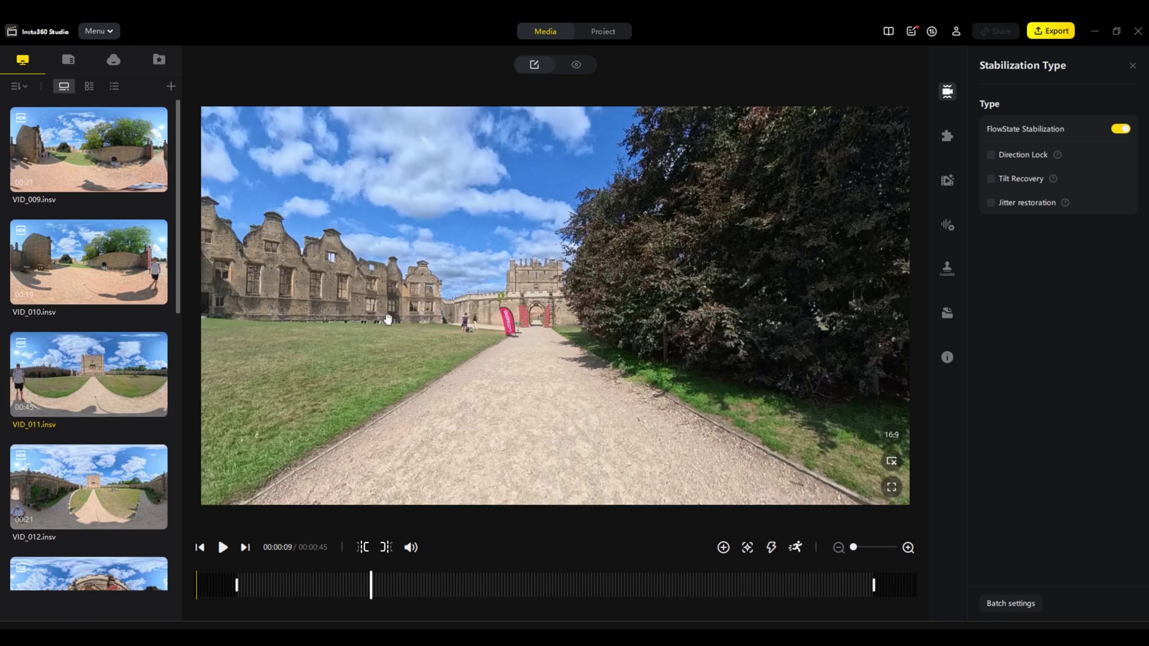
drag(389, 319, 615, 310)
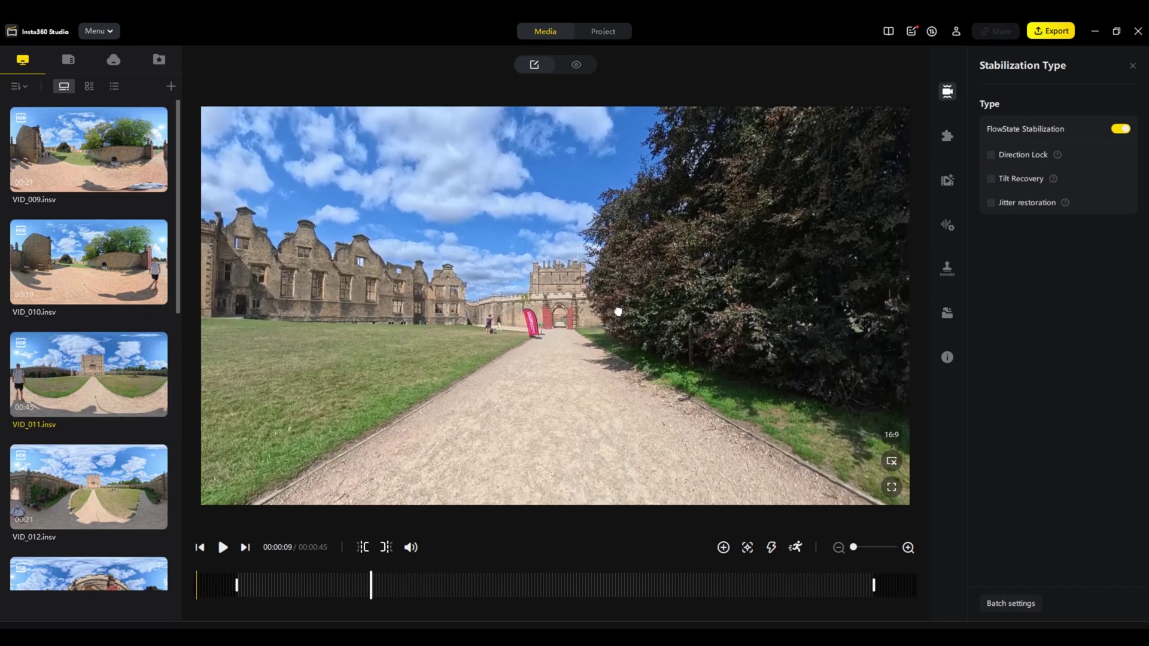
click(223, 548)
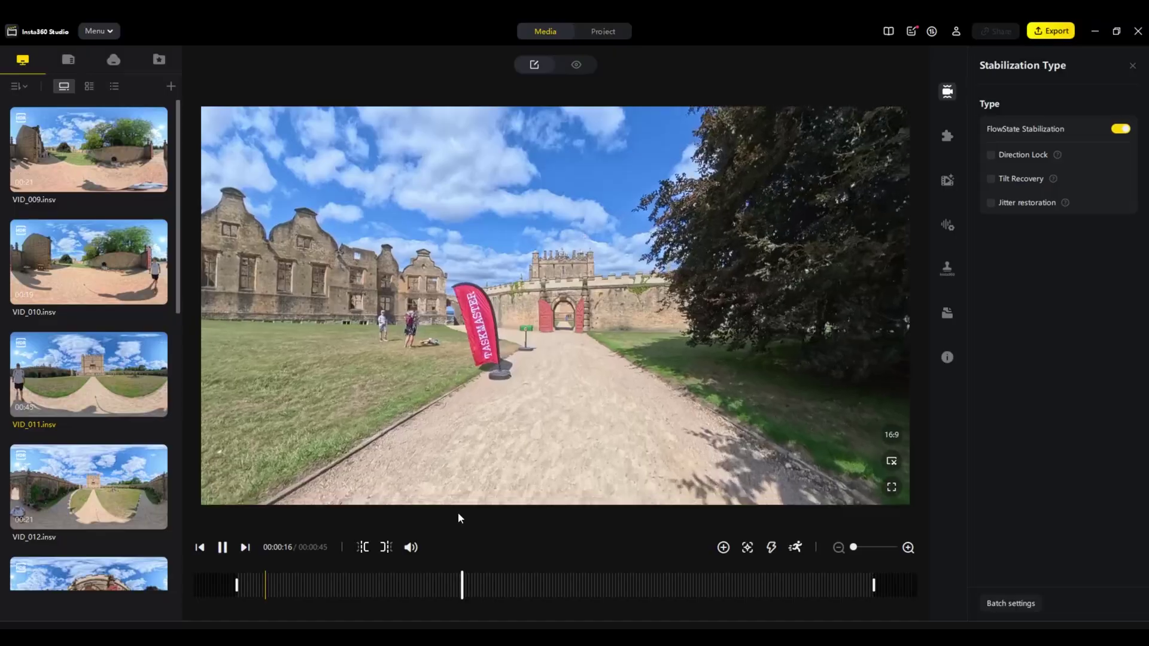
click(222, 547)
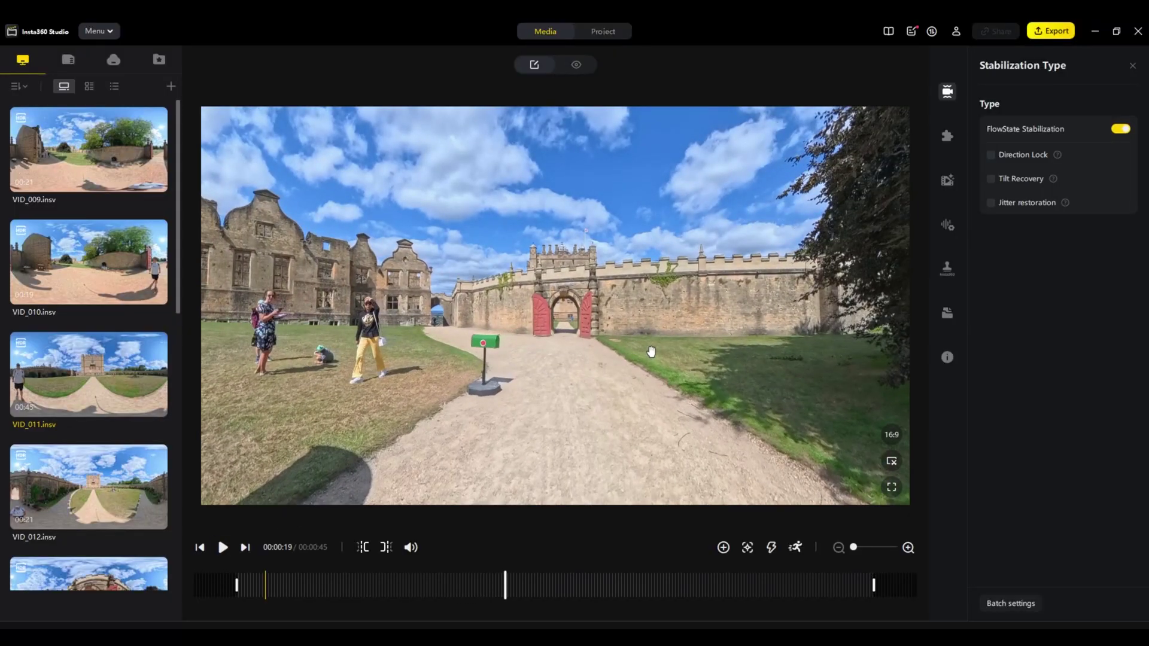
Turn and widen the 360 view to frame the walking man, and add a keyframe there at 19 seconds.
drag(770, 329, 568, 229)
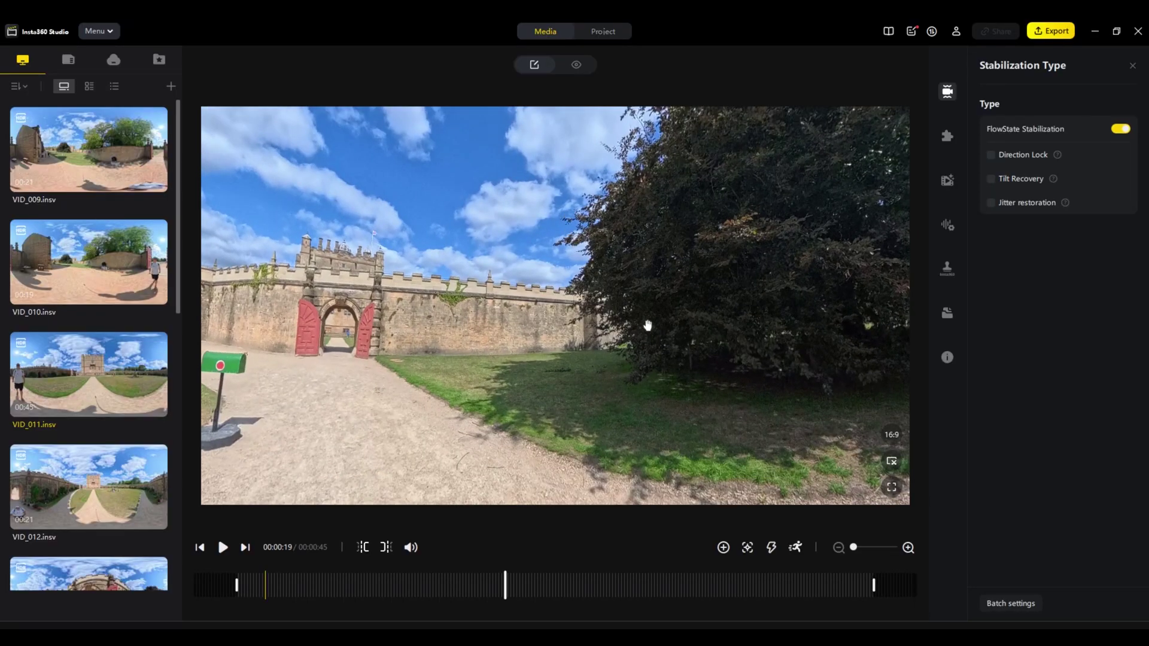
drag(640, 329, 418, 321)
drag(572, 310, 251, 299)
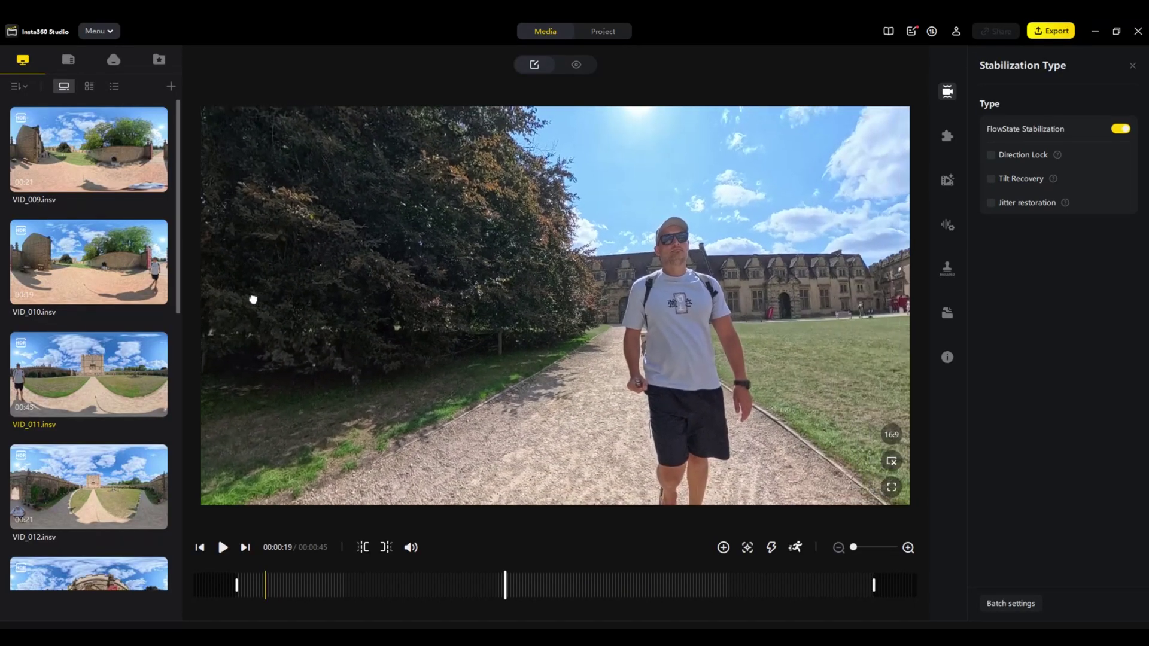
drag(733, 311, 525, 308)
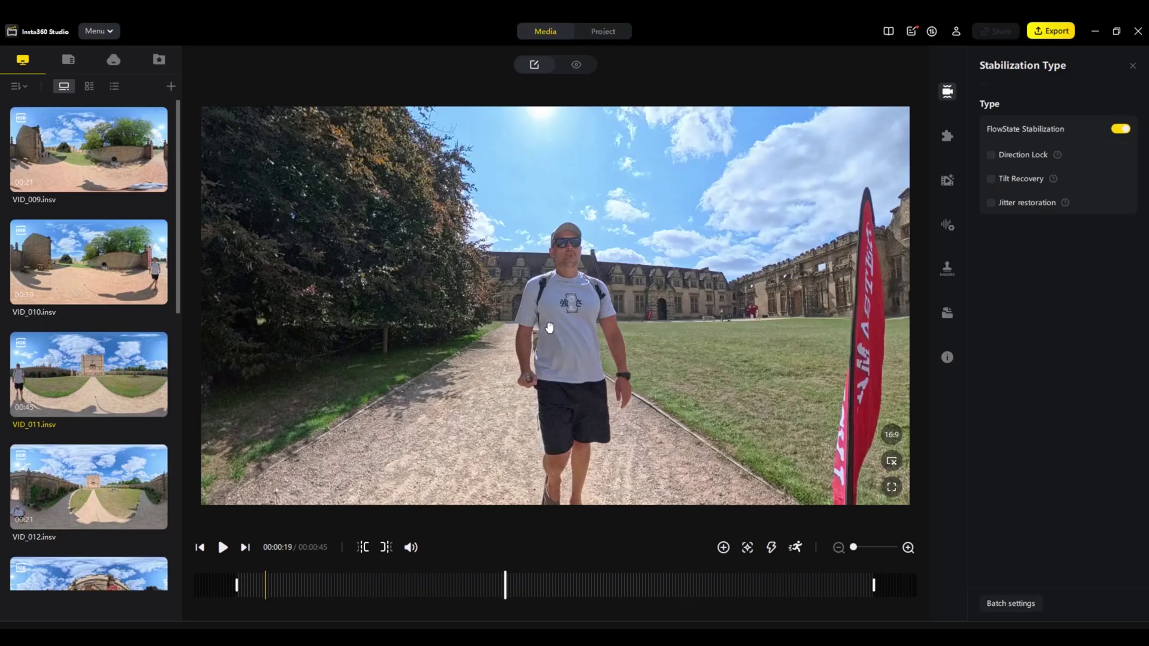
scroll(550, 326, down, 2)
scroll(549, 326, up, 2)
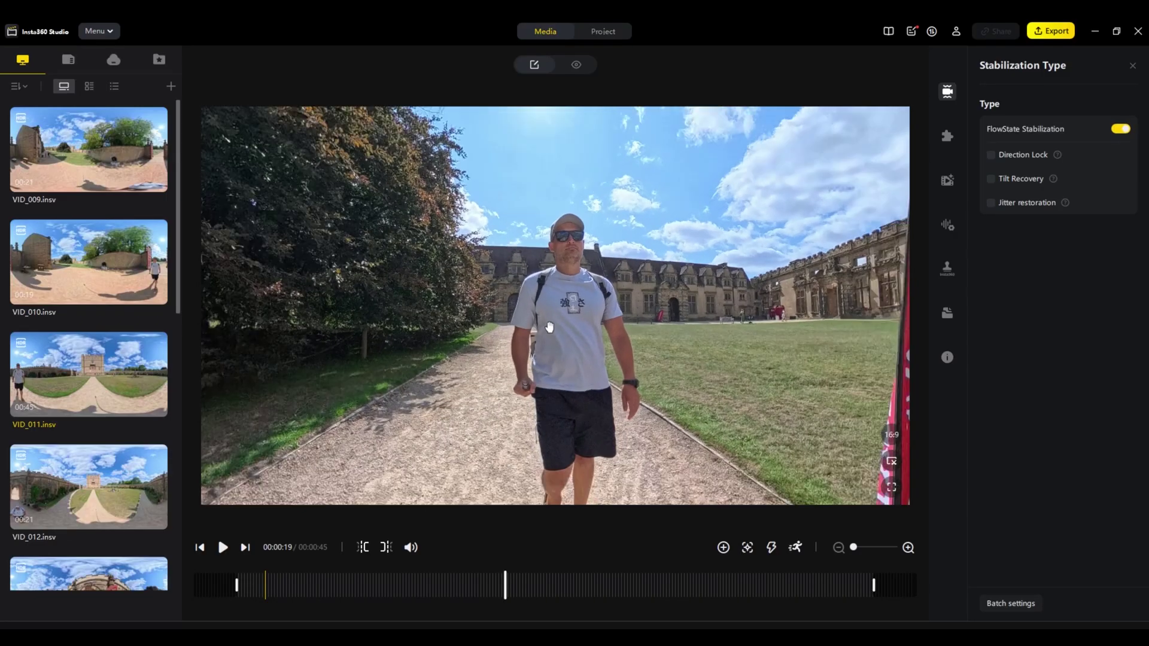
drag(651, 348, 579, 312)
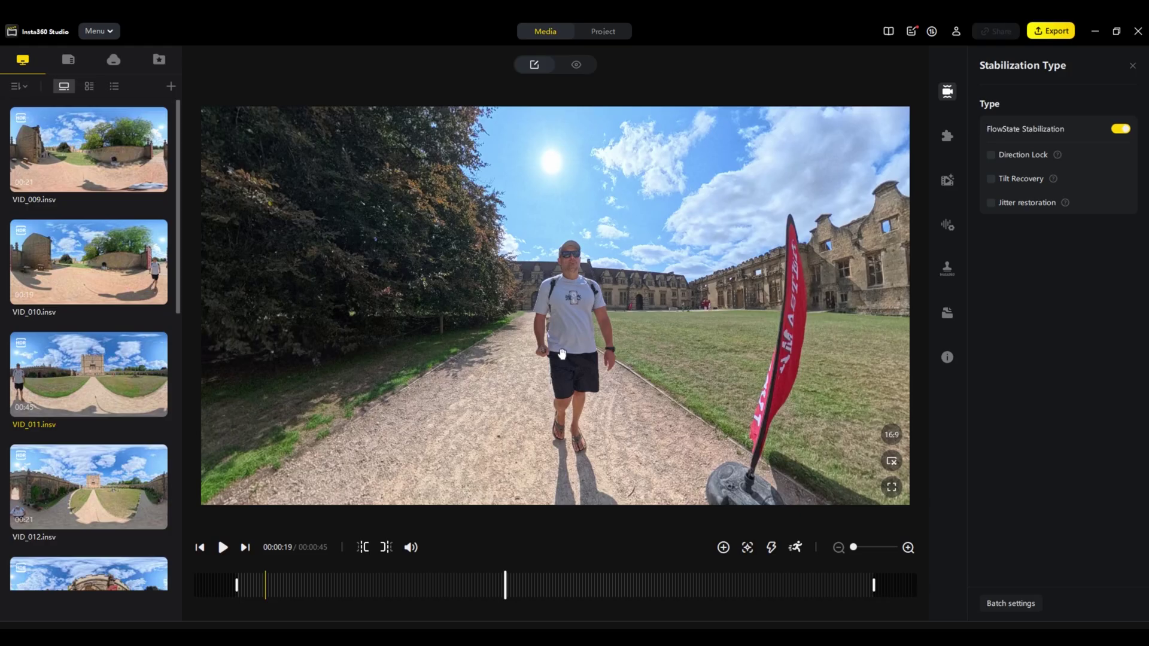
click(569, 320)
Play on to 27 seconds, turn the view to the red-doored gateway, and add a keyframe for that framing.
click(223, 552)
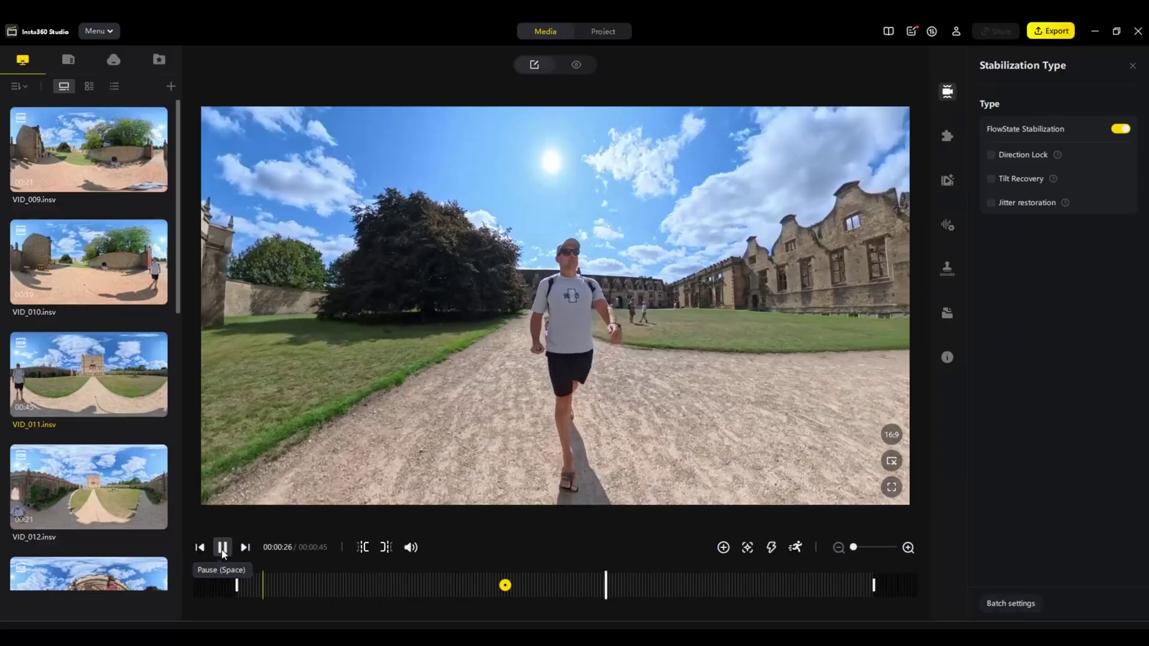
click(223, 548)
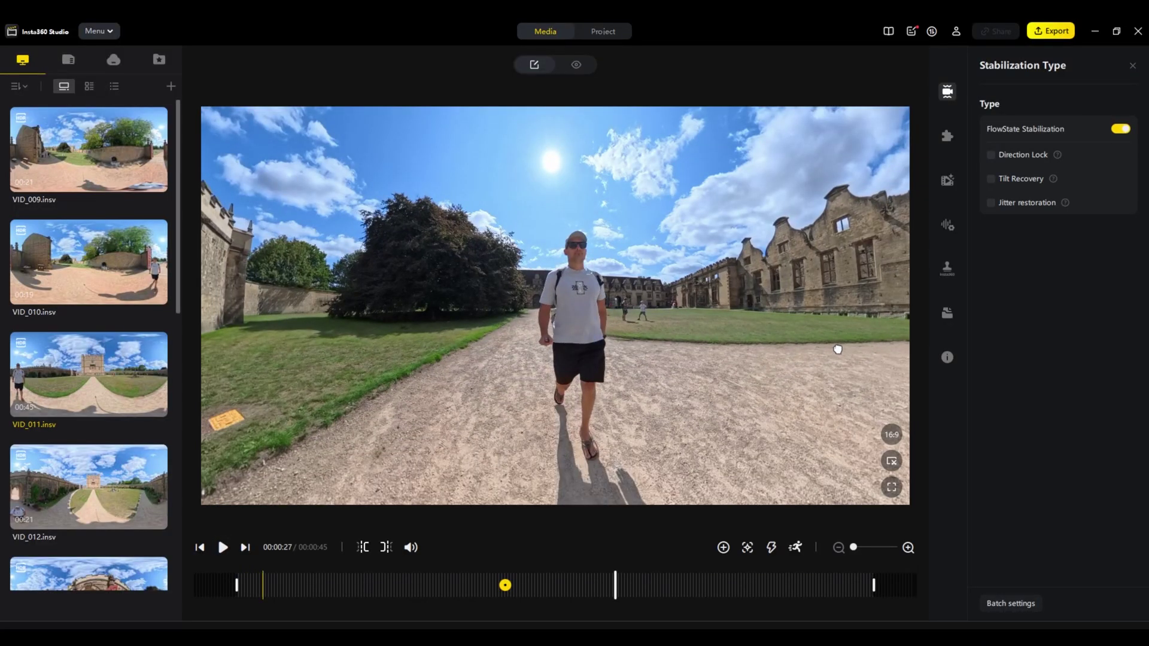
drag(836, 347, 512, 340)
drag(761, 309, 490, 319)
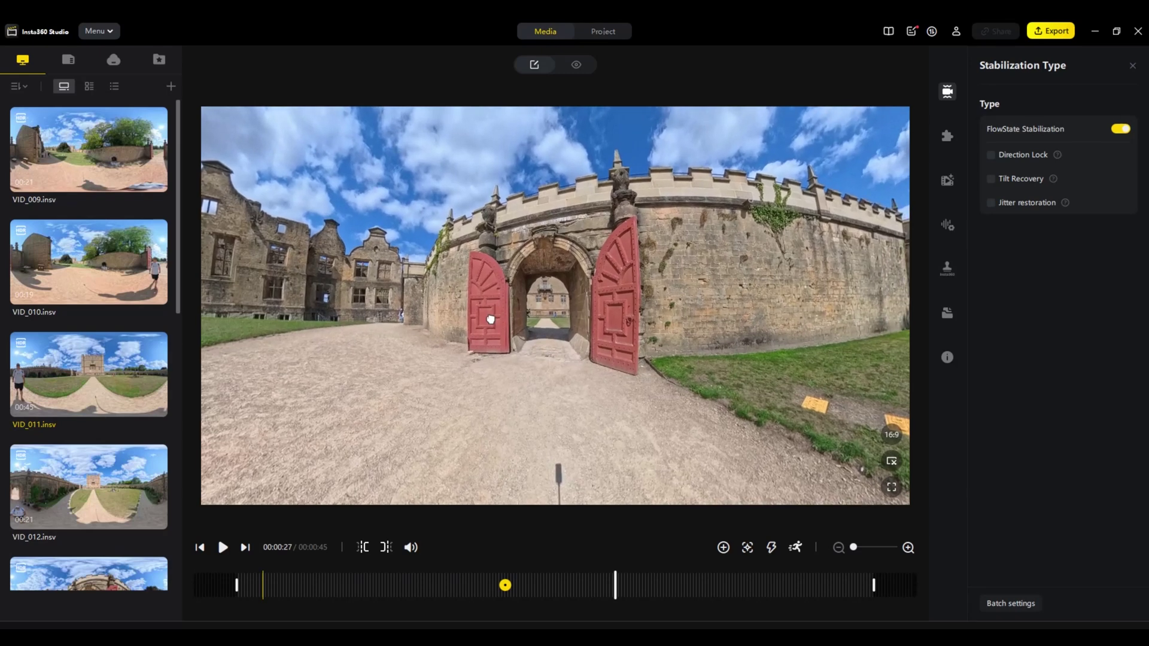
click(547, 317)
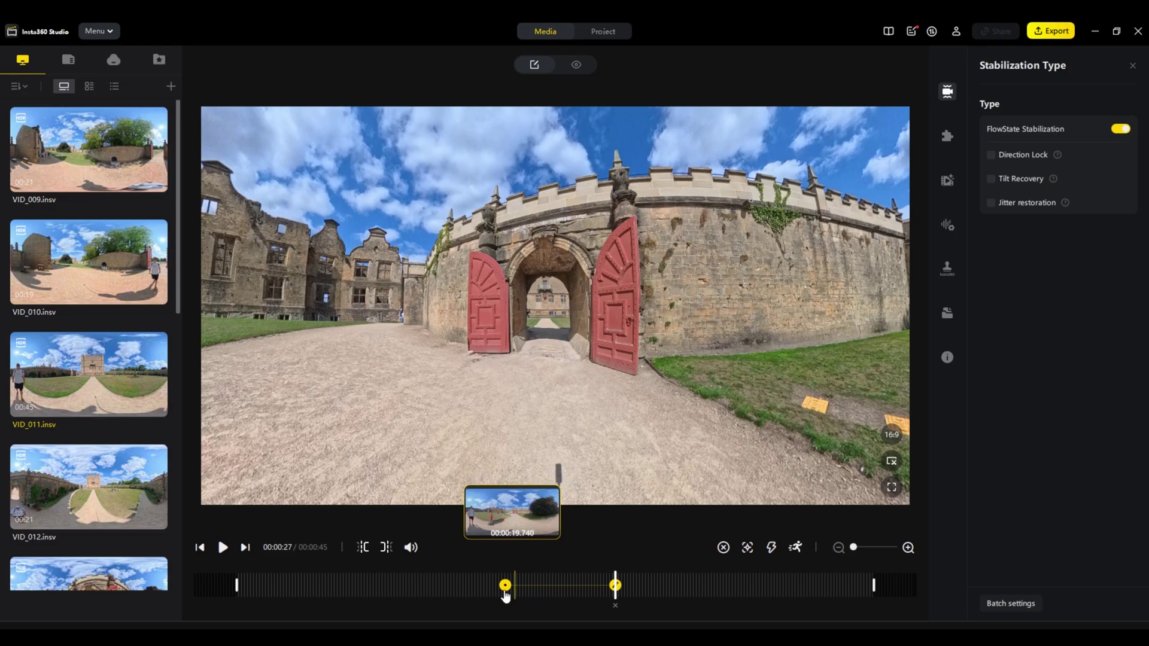
Preview the camera move between the two keyframes, starting from the 19-second keyframe.
click(505, 585)
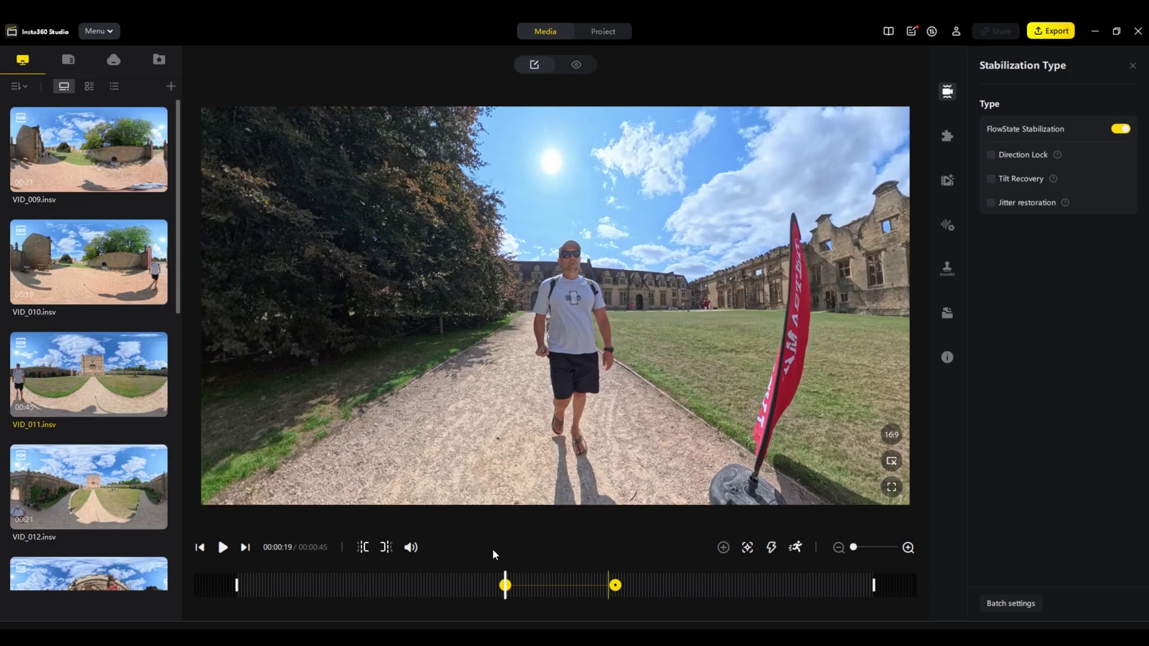
click(222, 548)
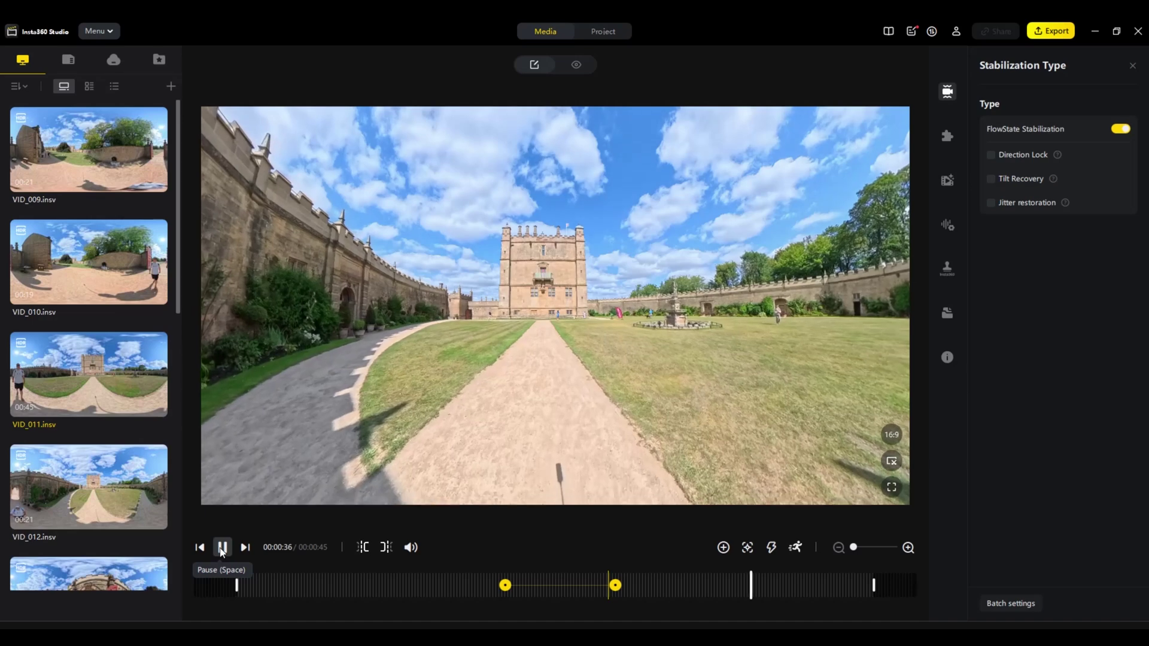
click(222, 550)
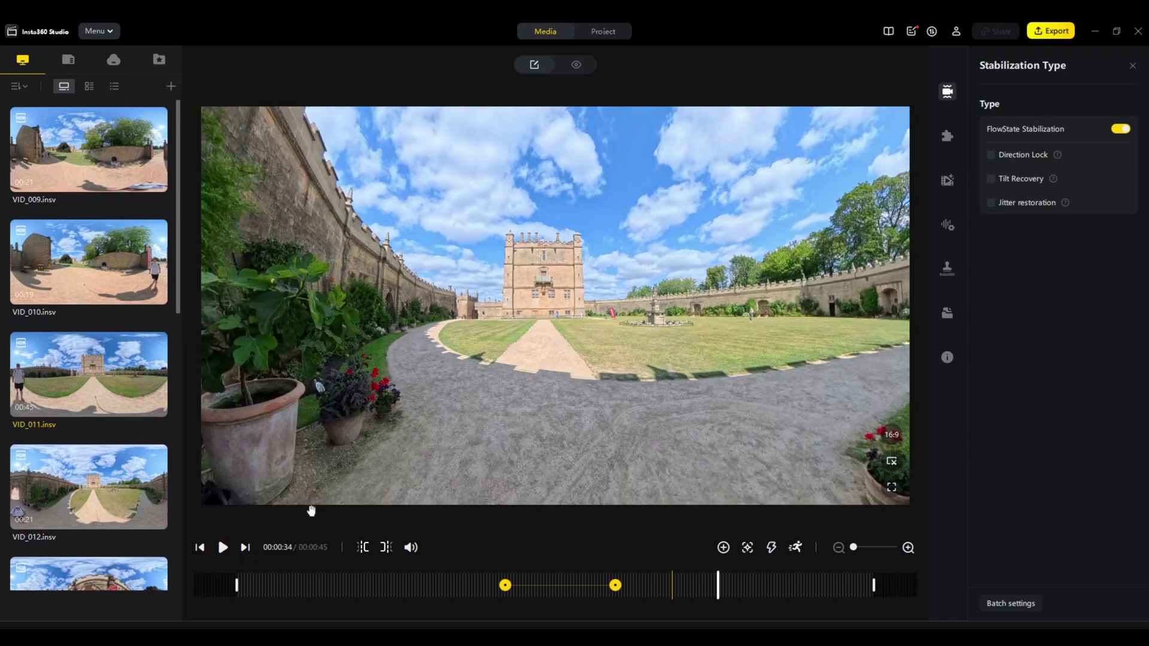
Play on to 39 seconds, tilt the view up to frame the castle keep, and add a keyframe there.
click(221, 548)
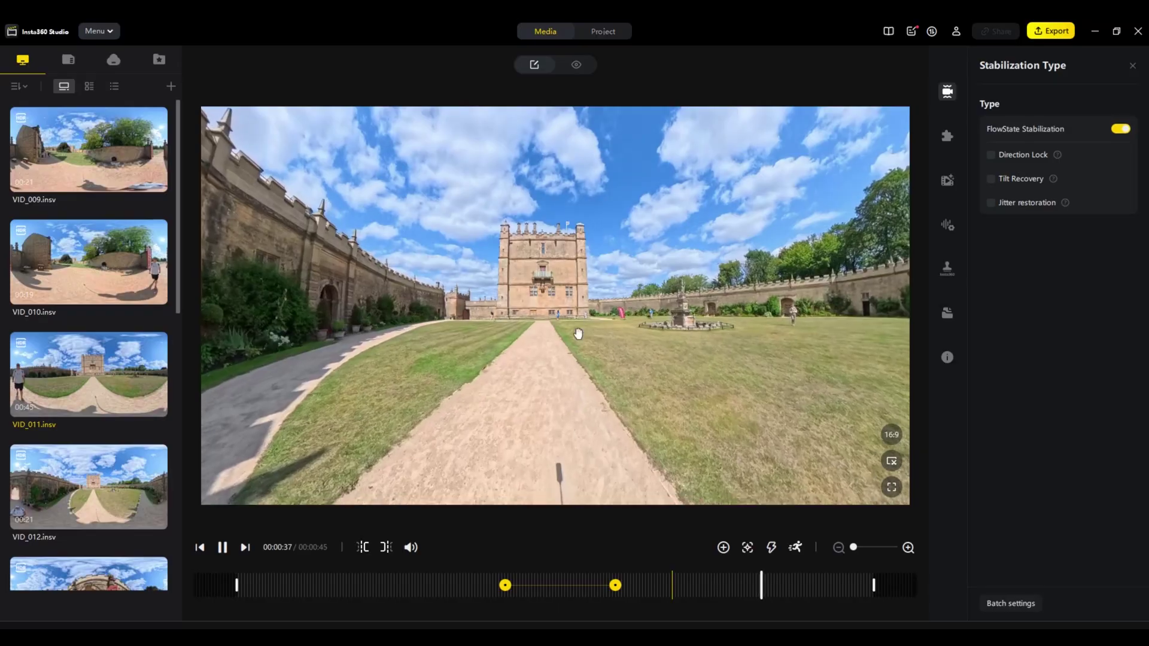
click(223, 548)
mouse_move(576, 304)
mouse_down()
mouse_move(586, 317)
mouse_move(553, 266)
mouse_move(576, 277)
mouse_move(580, 314)
mouse_up()
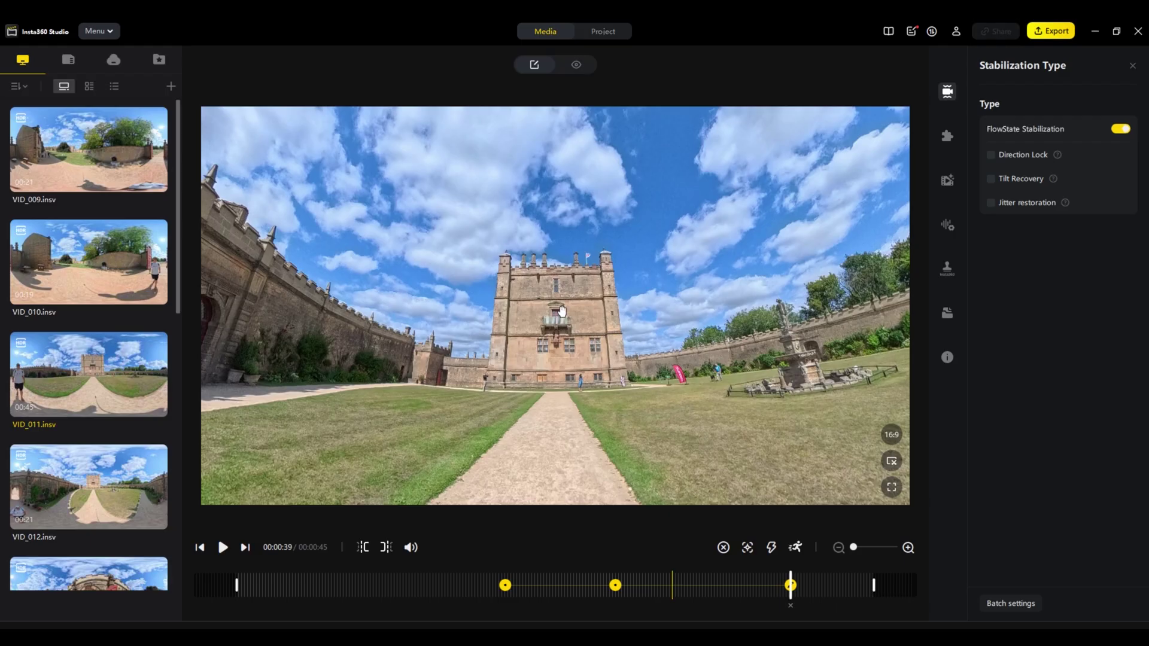
Try the Crystal Ball view on the 39-second keyframe, set it to Tiny Planet instead, and close its settings.
click(792, 586)
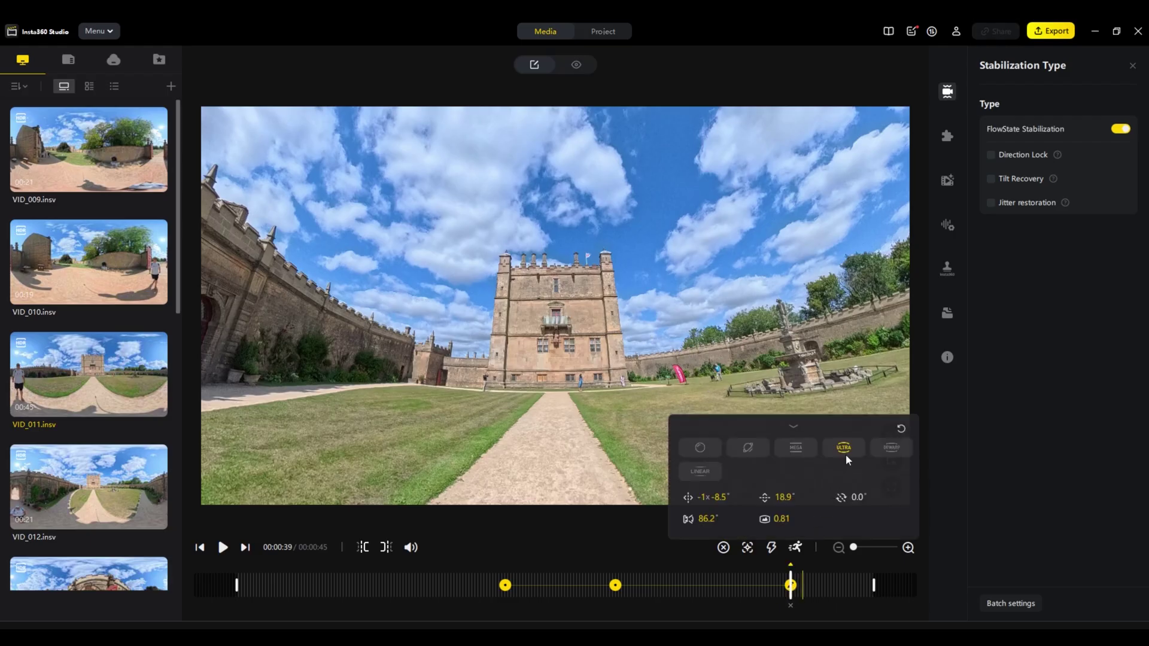
click(700, 449)
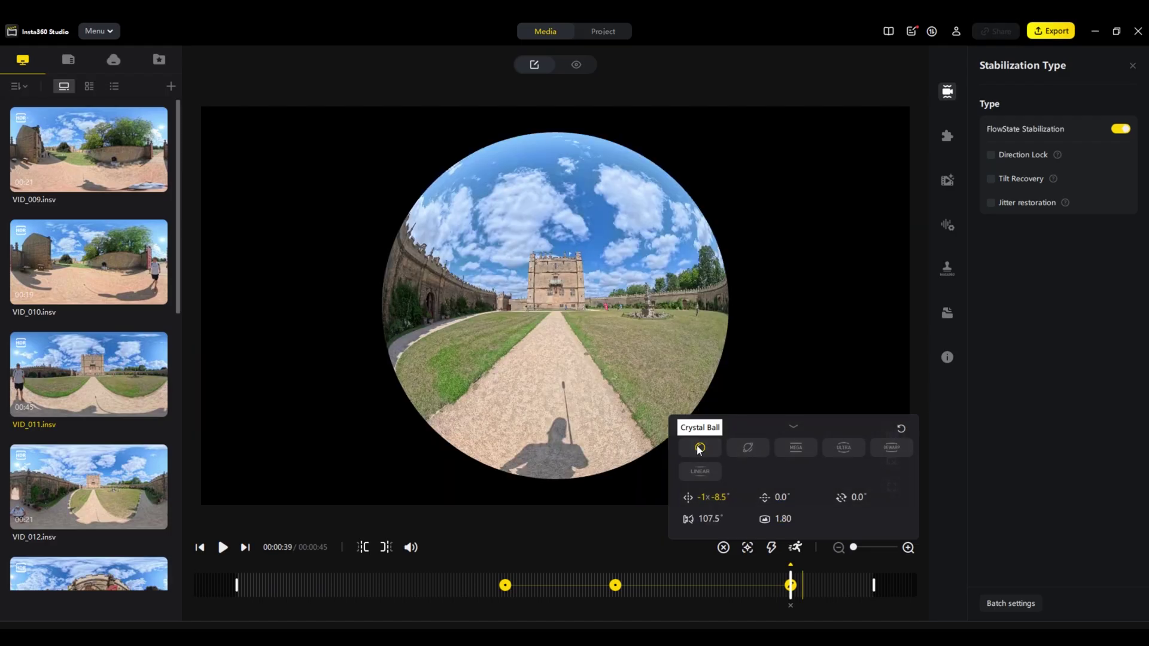
click(752, 447)
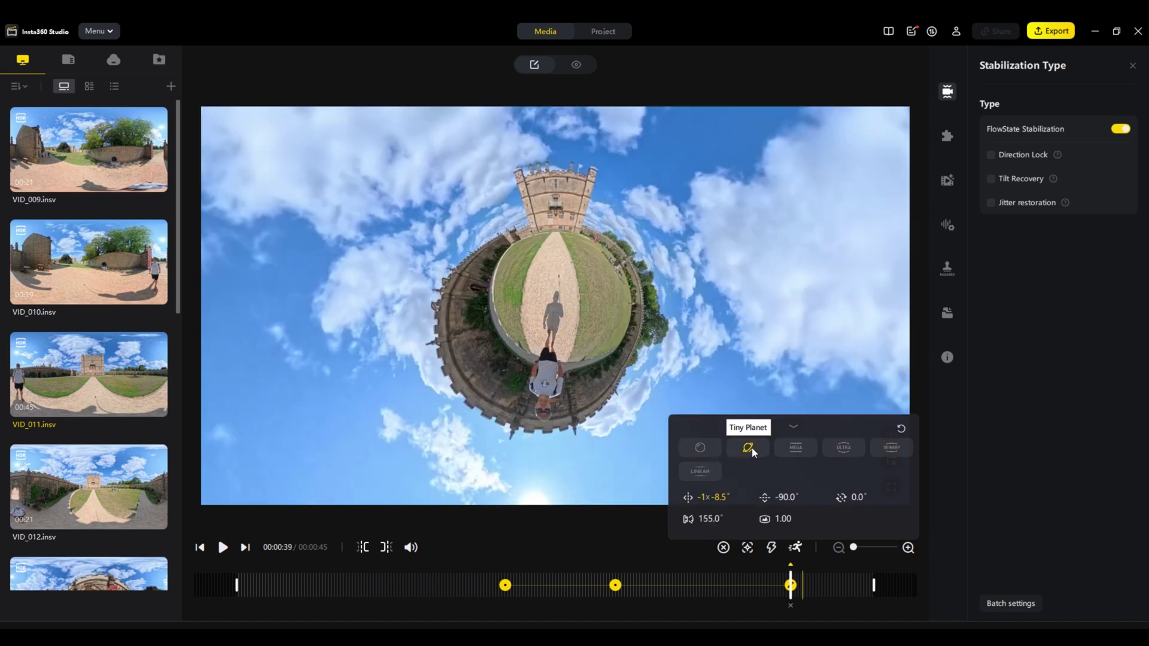
click(793, 425)
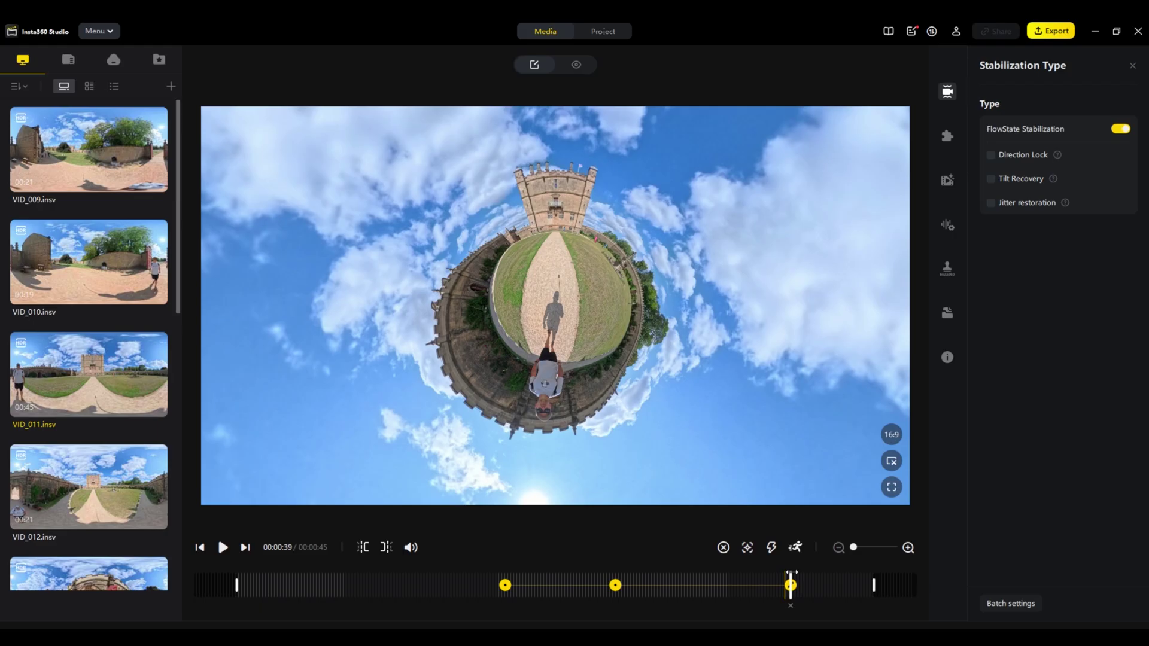
Return the playhead to about 19 seconds and play back the keyframed sequence.
drag(757, 580, 508, 579)
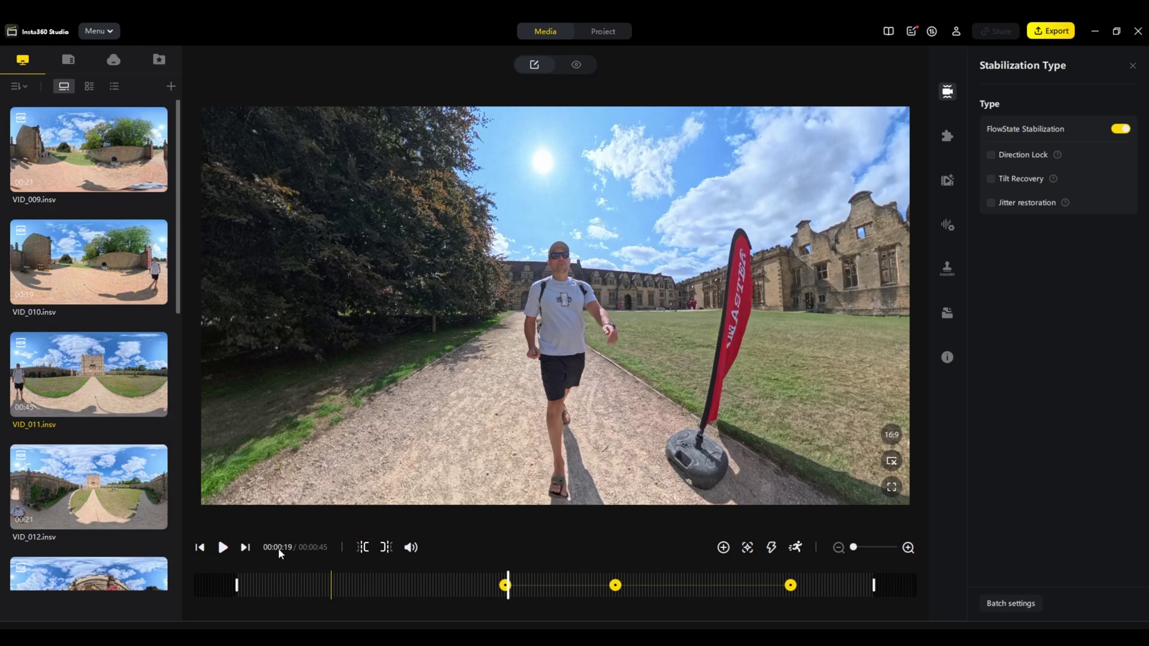
click(223, 547)
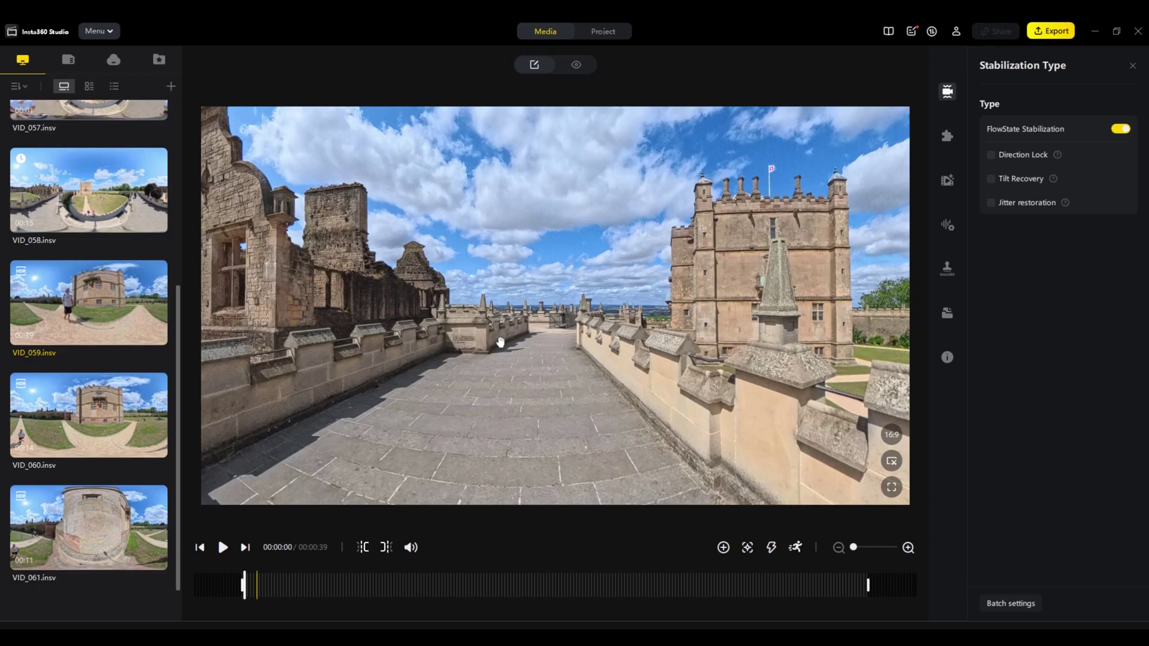
Play VID_059.insv from the start while panning the 360 view to follow the castle, stopping at about 29 seconds.
click(223, 548)
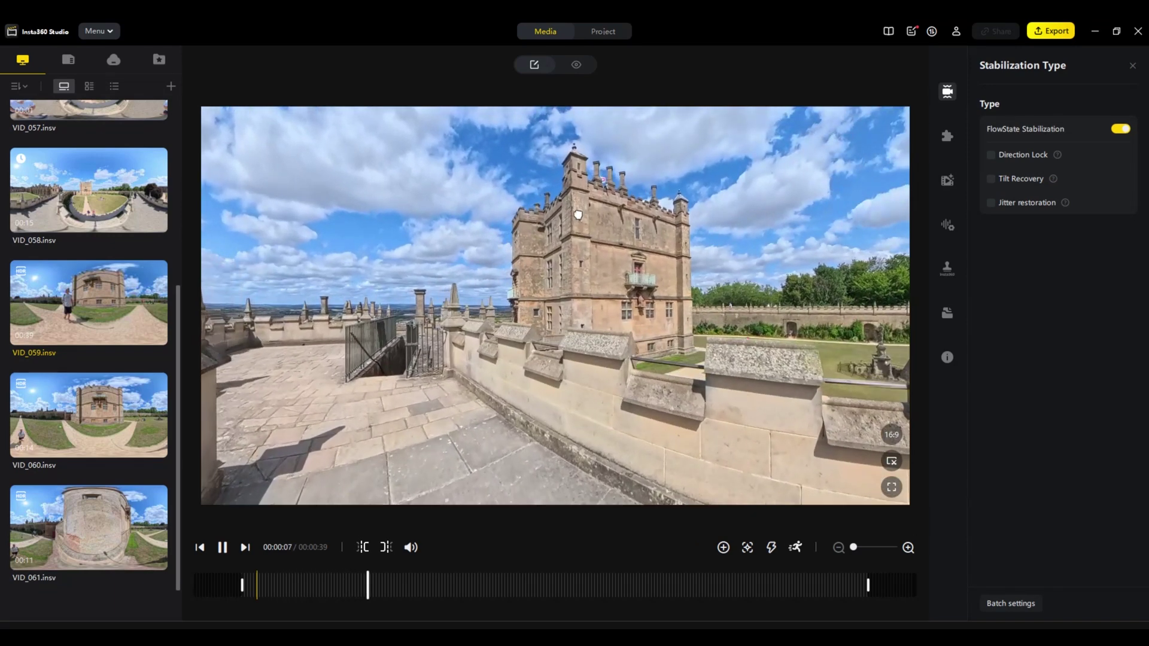
drag(578, 214, 392, 316)
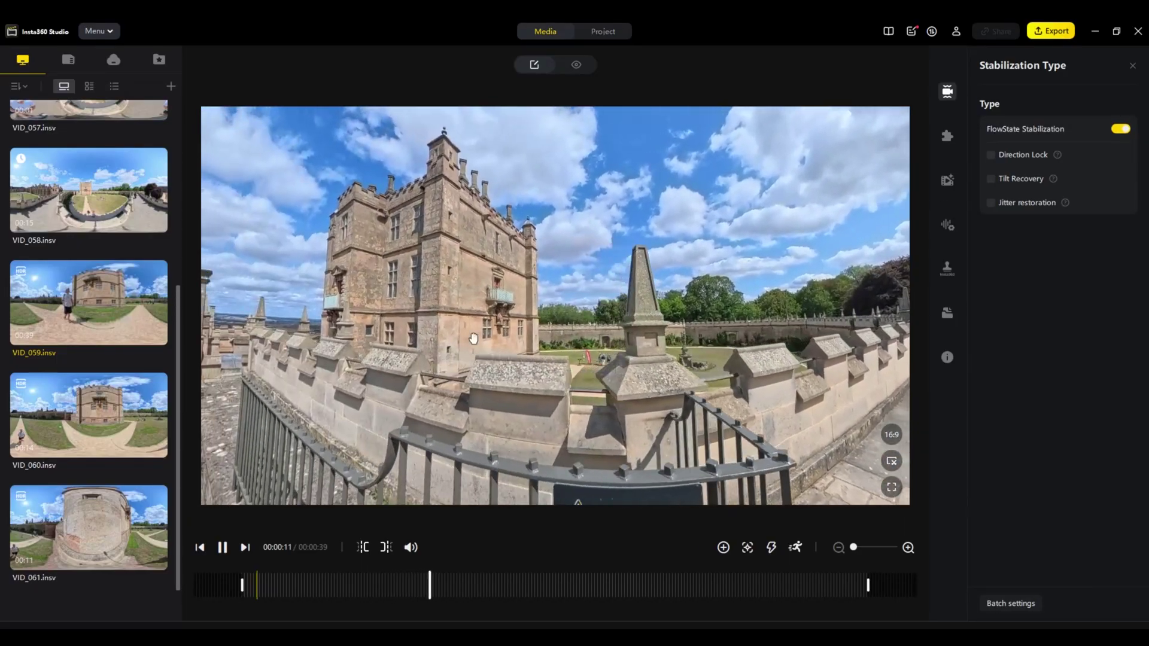
drag(473, 338, 687, 267)
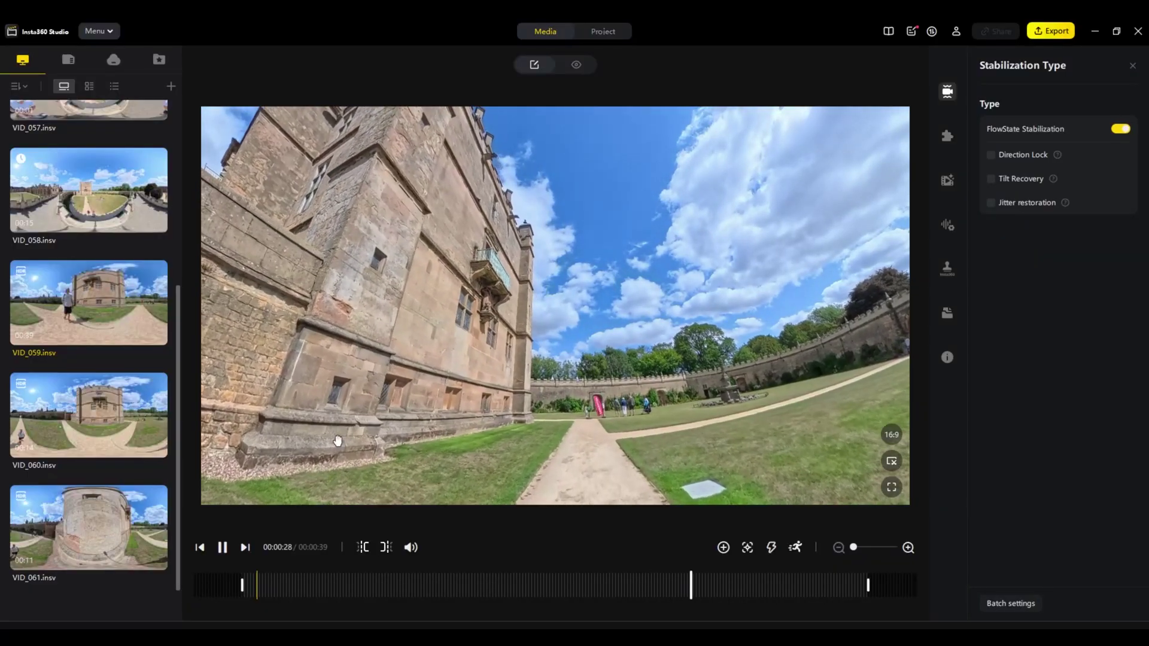
click(222, 547)
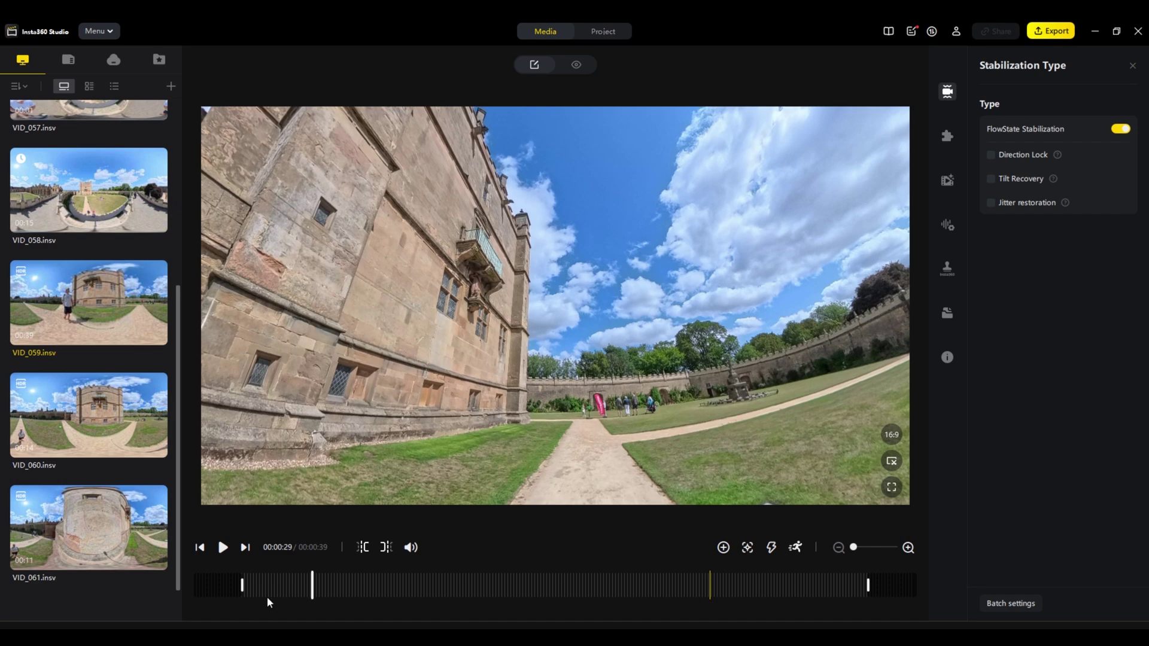
Keyframe the forward walkway view at the start of VID_059.insv and the walking man at 10 seconds, and return to the start.
drag(267, 597, 161, 597)
drag(363, 367, 356, 299)
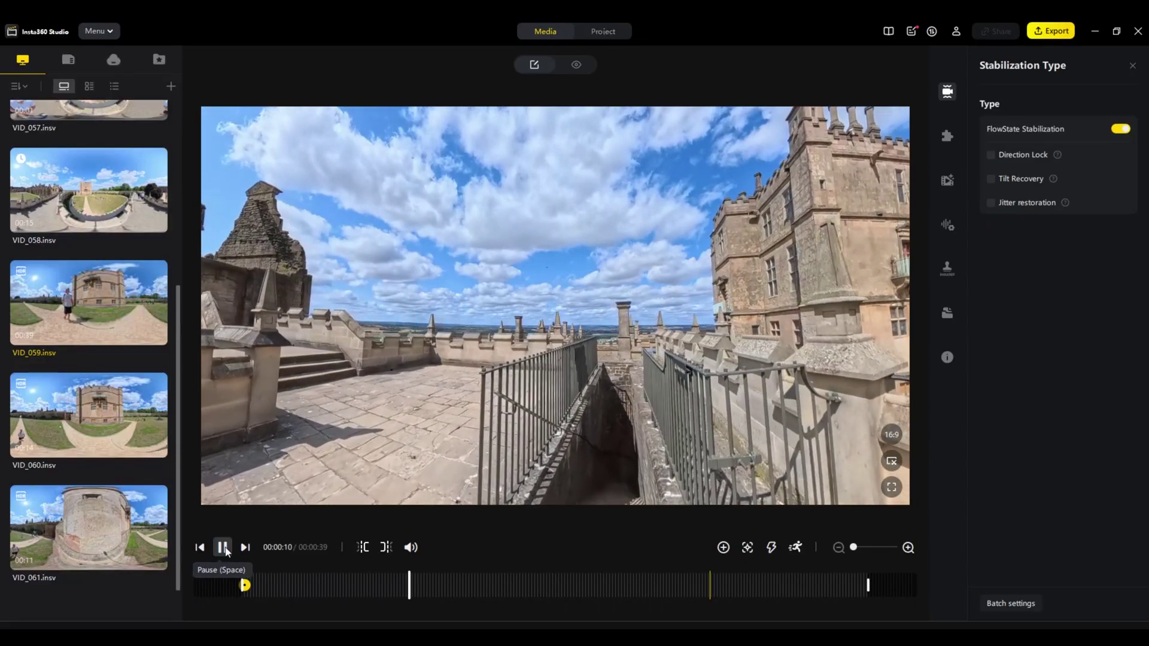
click(224, 548)
drag(747, 418, 625, 340)
drag(770, 322, 619, 344)
drag(687, 358, 634, 413)
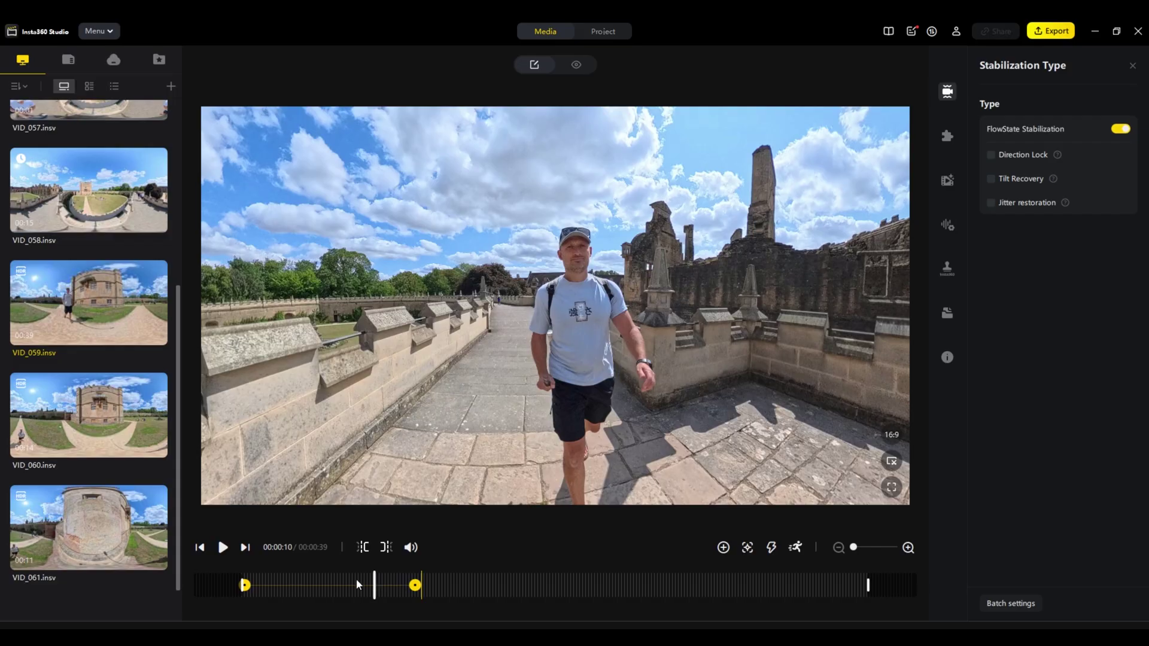
drag(358, 584, 235, 576)
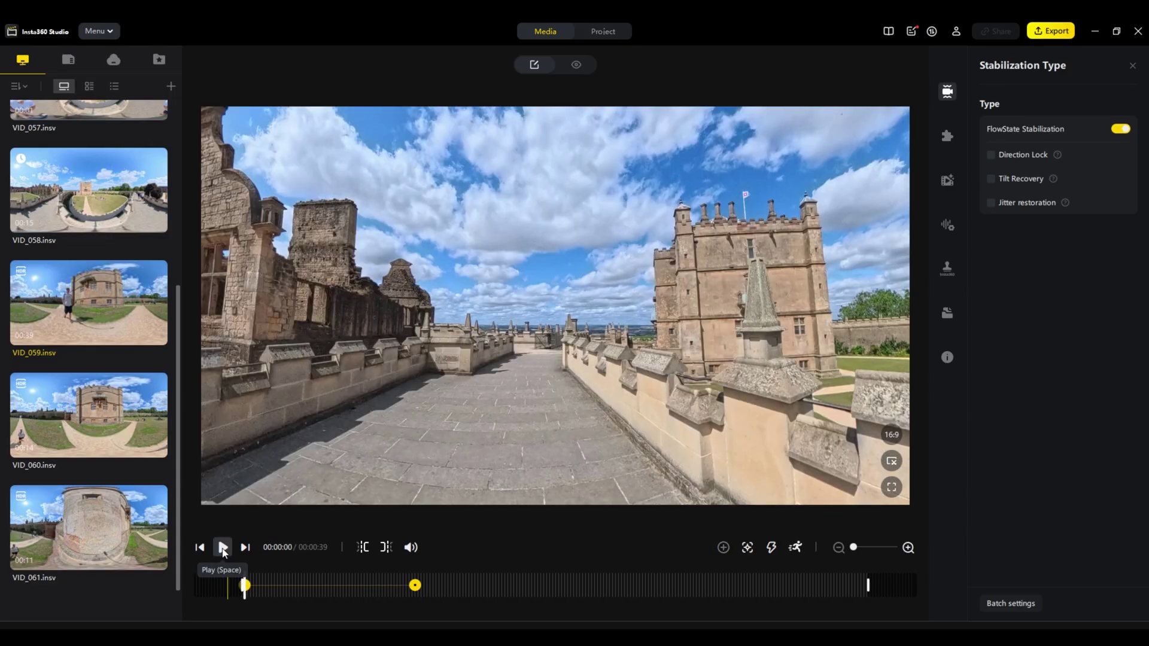
Keyframe the view down the stone stairwell at 16 seconds and replay the transition from the 10-second keyframe.
click(222, 548)
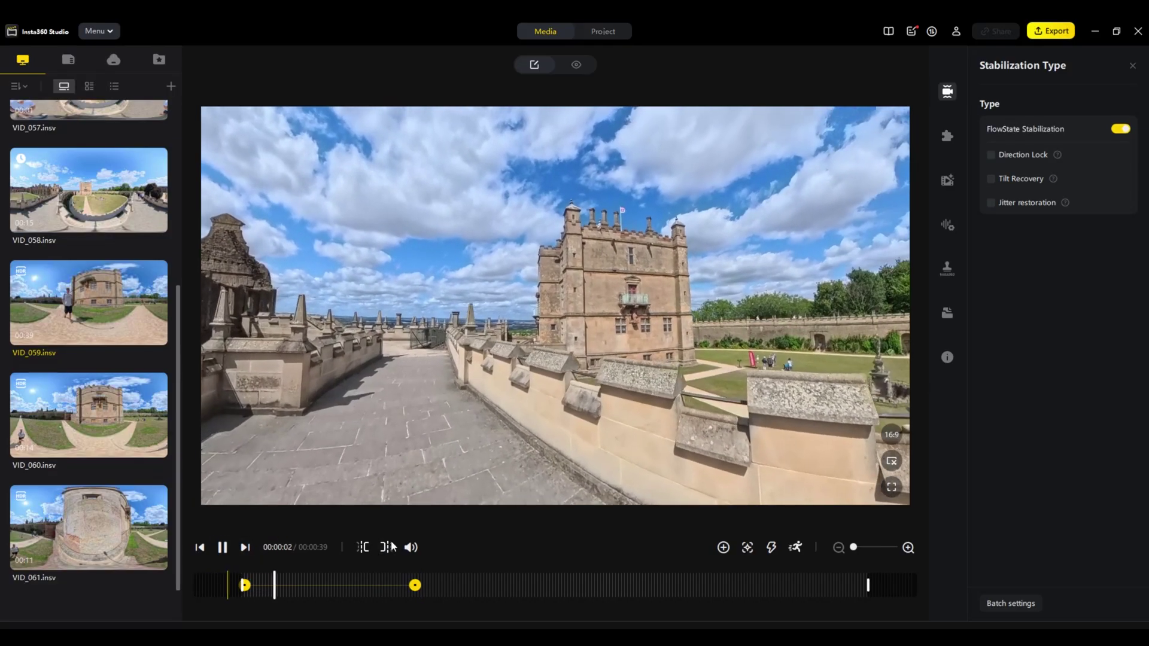
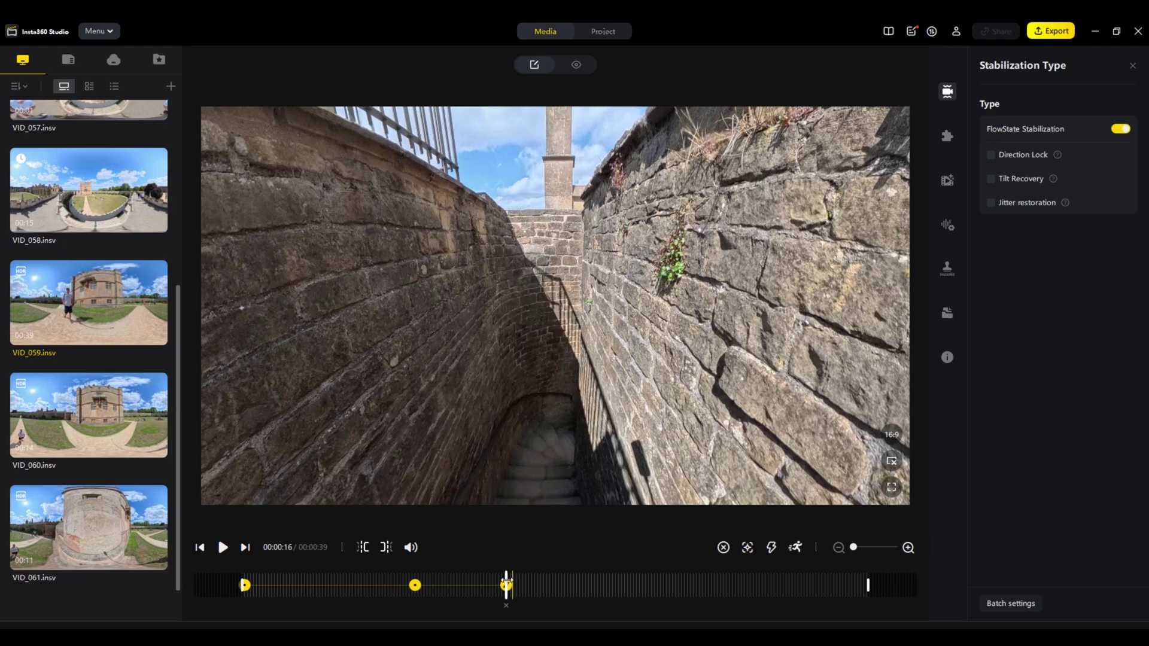
drag(504, 576, 415, 578)
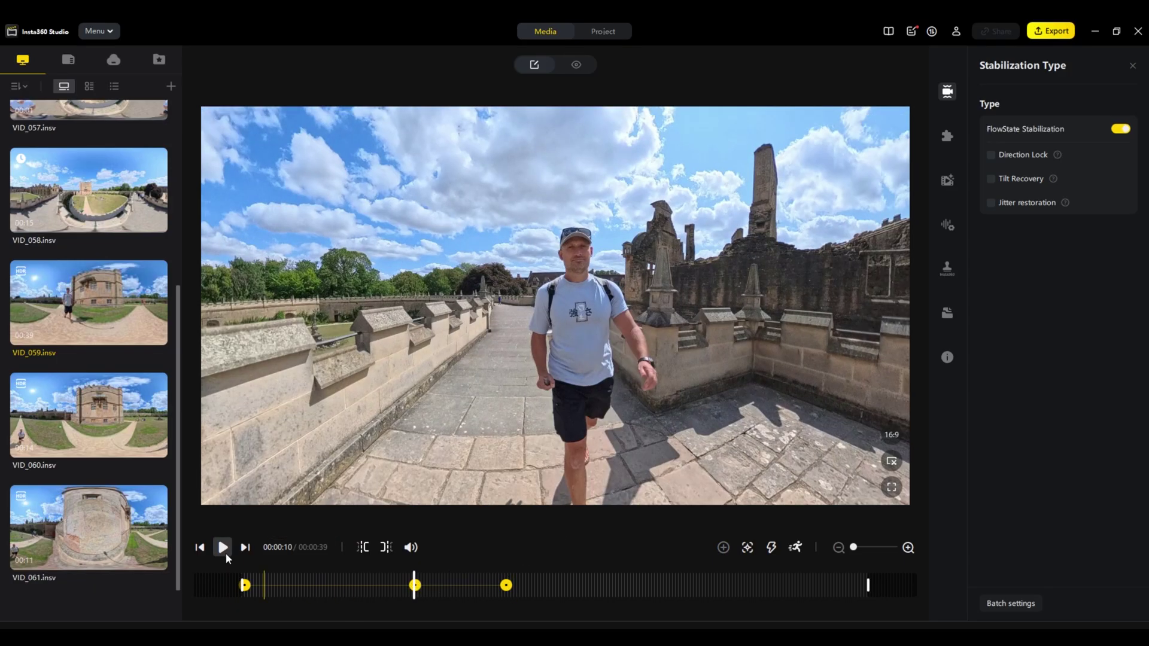
click(228, 552)
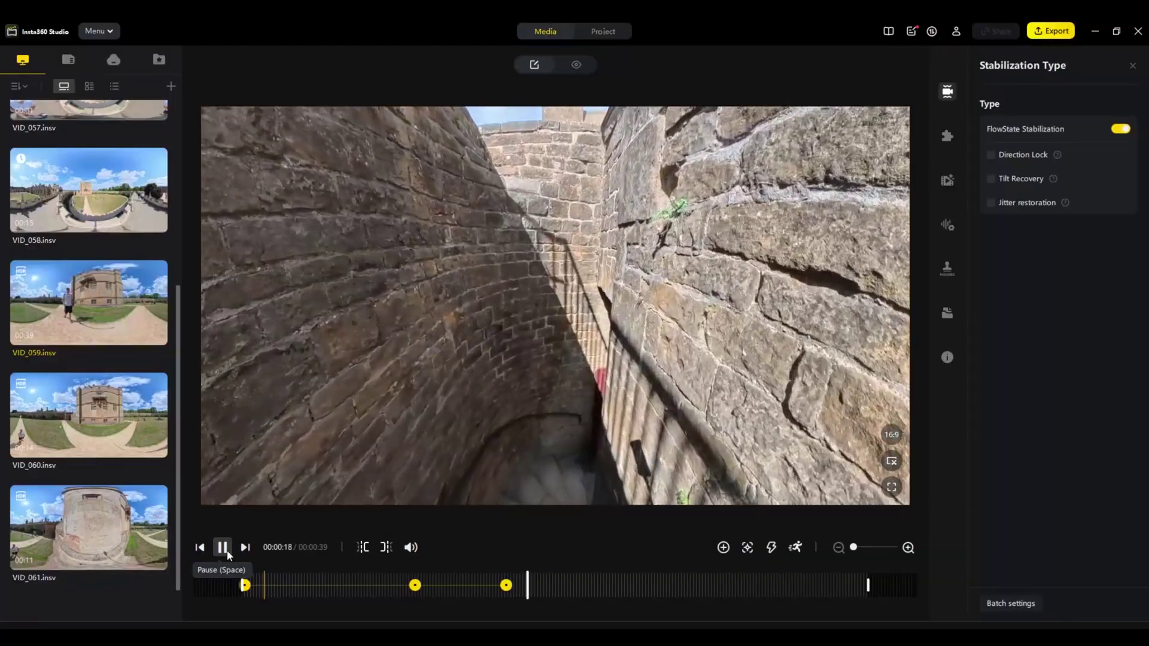
Stop playback at about 20 seconds, turn the view toward the open doorway below the lattice windows, and keyframe it.
click(223, 548)
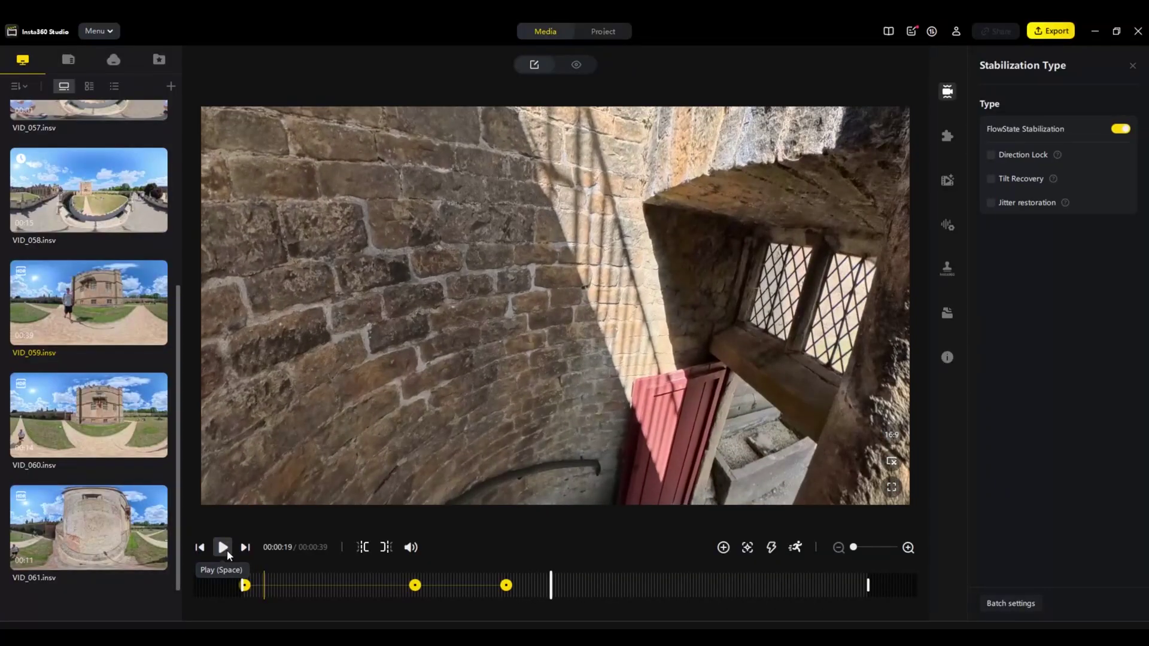
click(222, 547)
click(629, 407)
drag(629, 407, 795, 284)
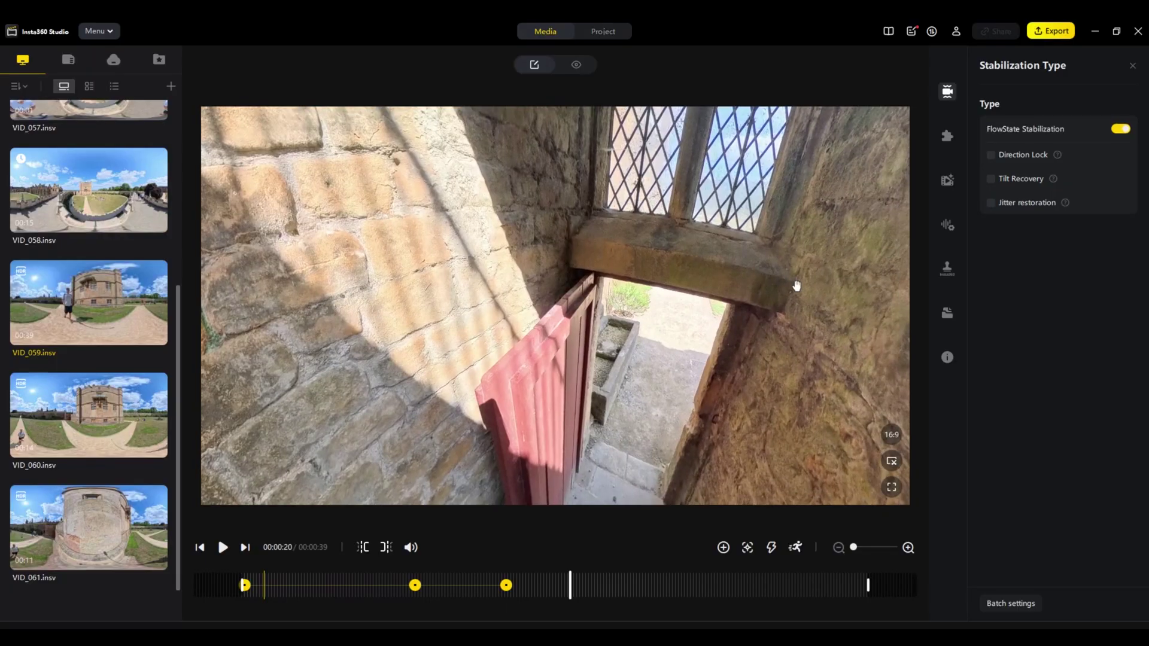
drag(514, 341, 523, 377)
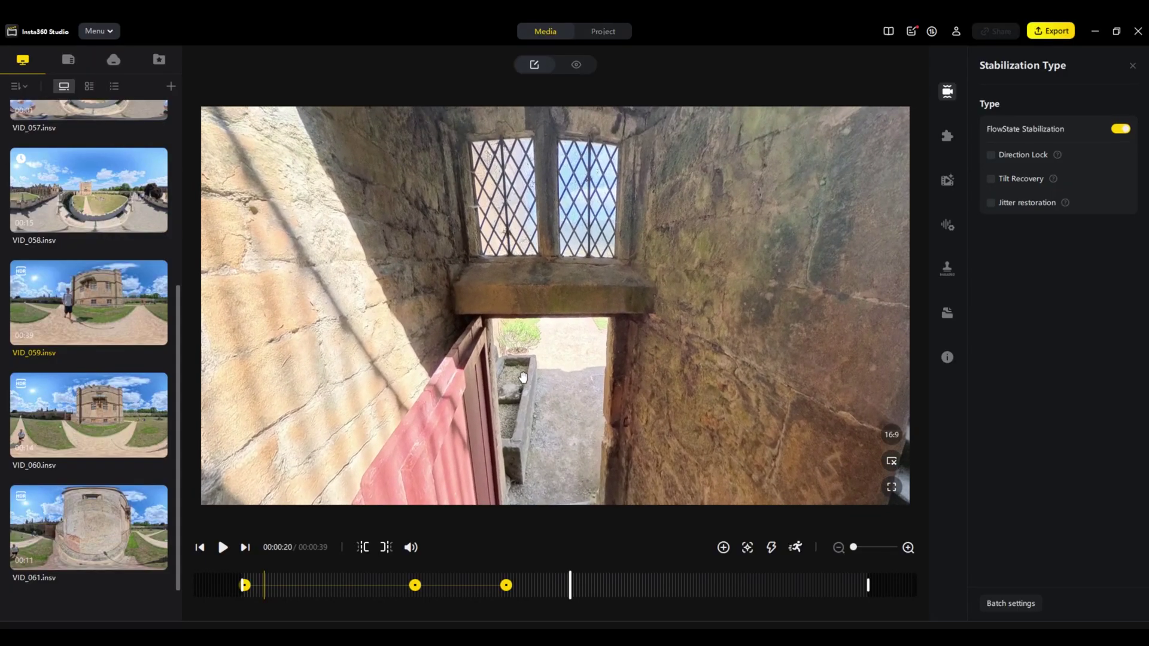
drag(557, 267, 584, 310)
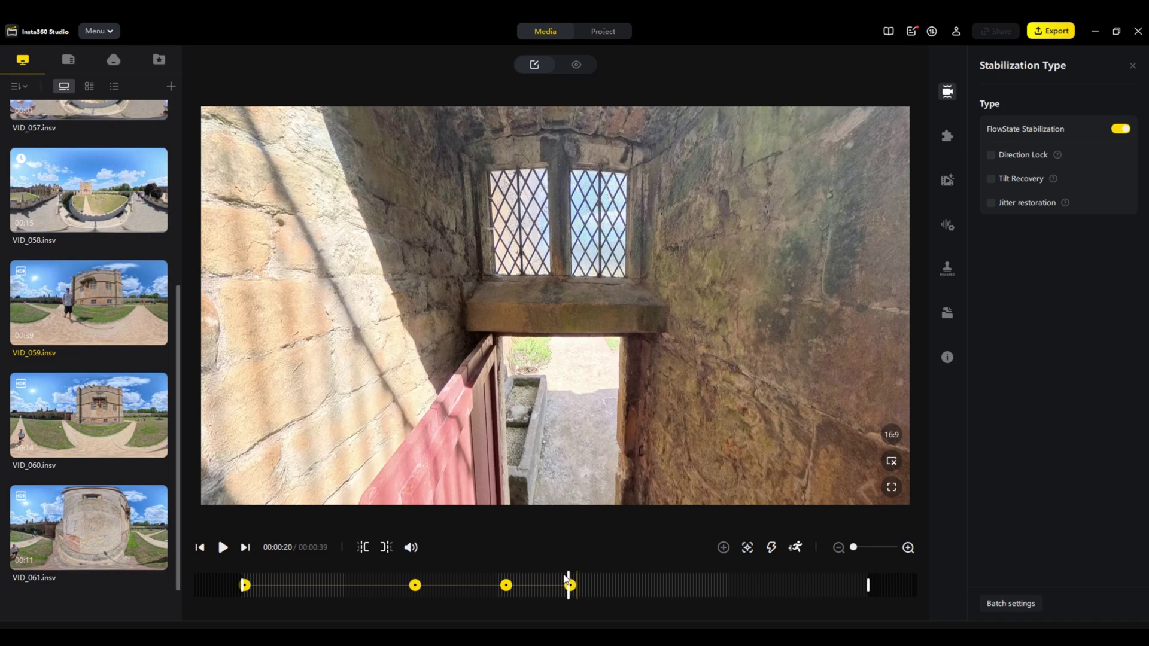
Replay from the 16-second keyframe to 26 seconds, then keyframe a view tilted up at the castle and its curved wall.
drag(569, 579, 506, 584)
click(222, 548)
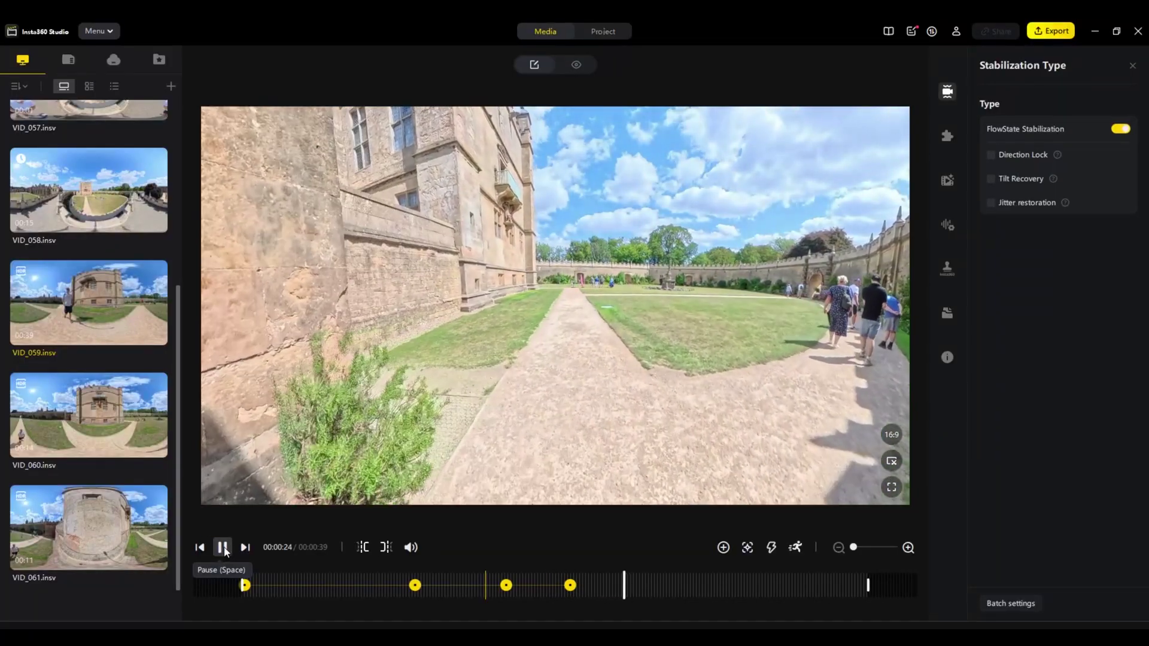
click(223, 547)
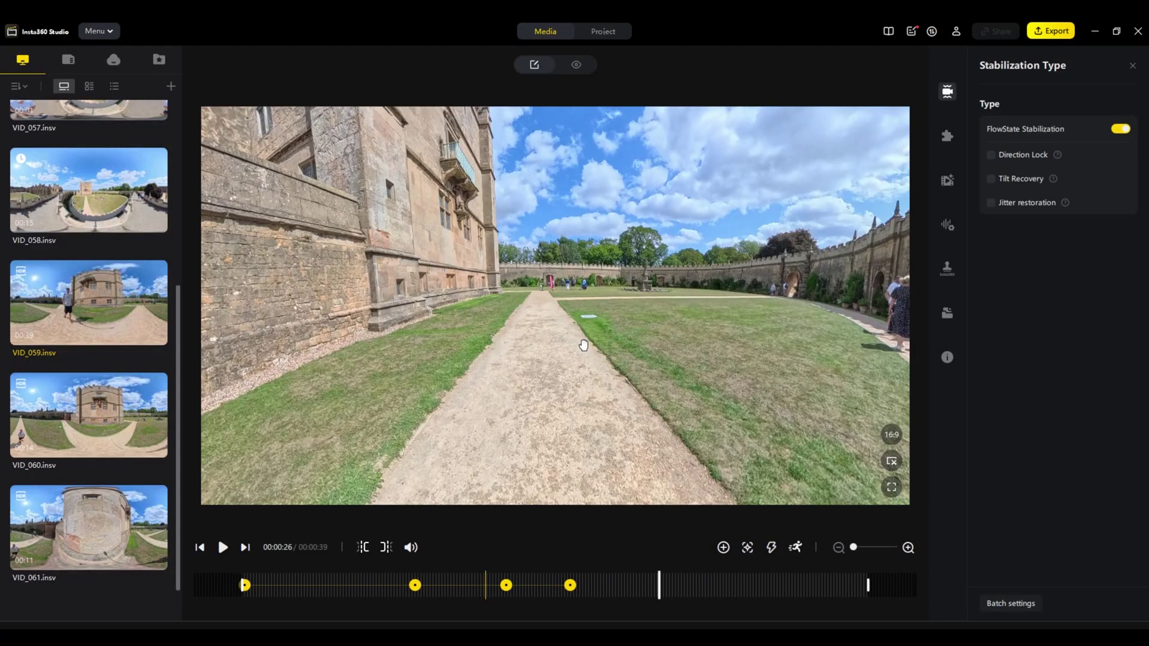
drag(430, 170, 791, 432)
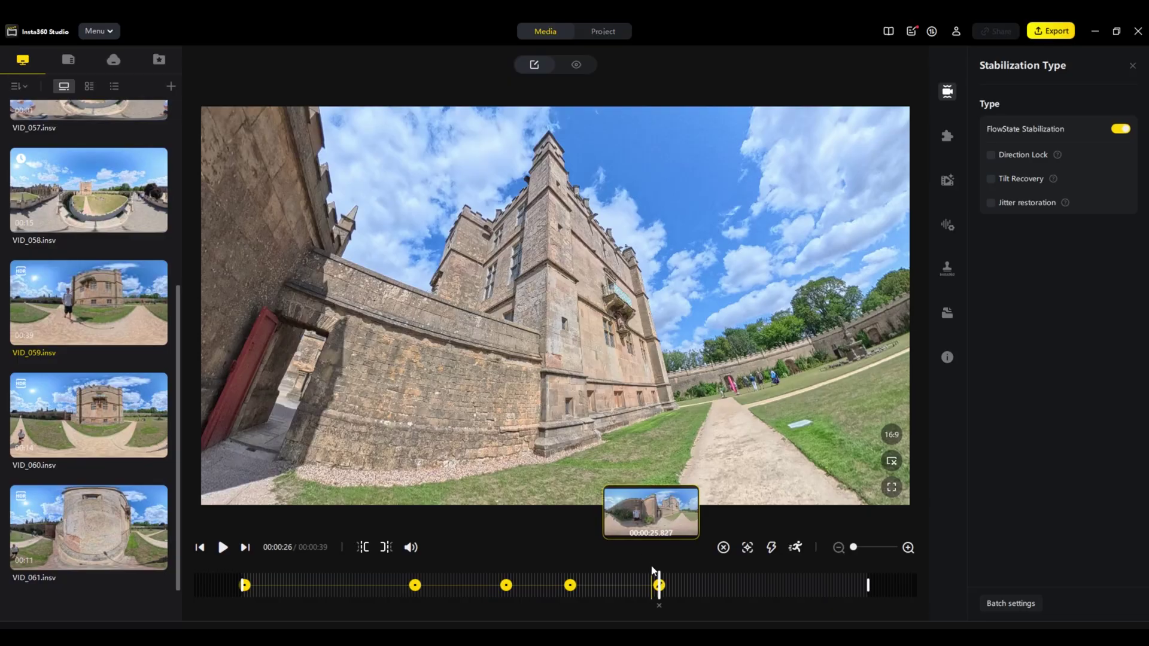
Replay from about 20 to 33 seconds and keyframe an upward view centred on the castle facade with its balcony.
drag(658, 576, 569, 586)
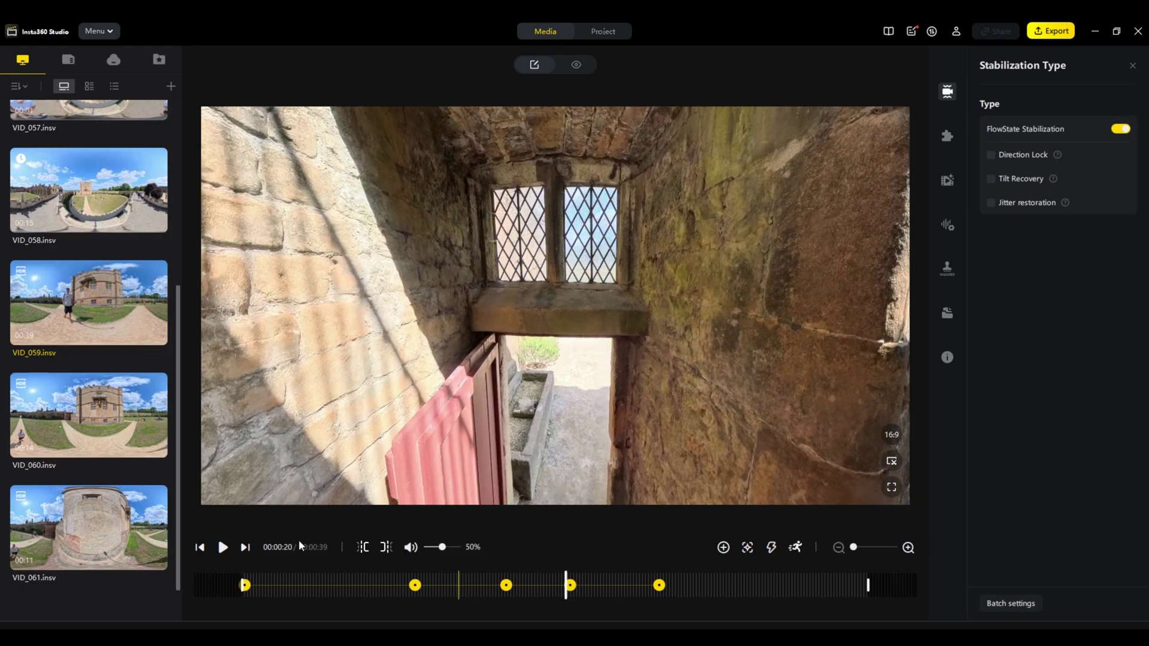
click(224, 548)
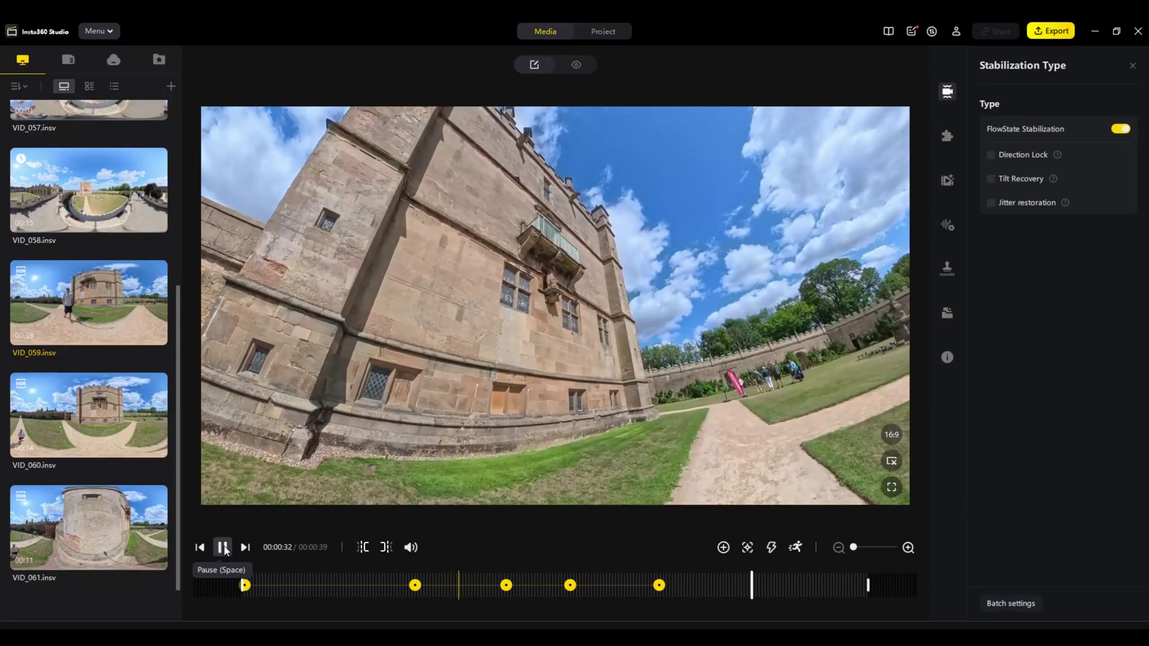
click(223, 548)
drag(413, 256, 652, 209)
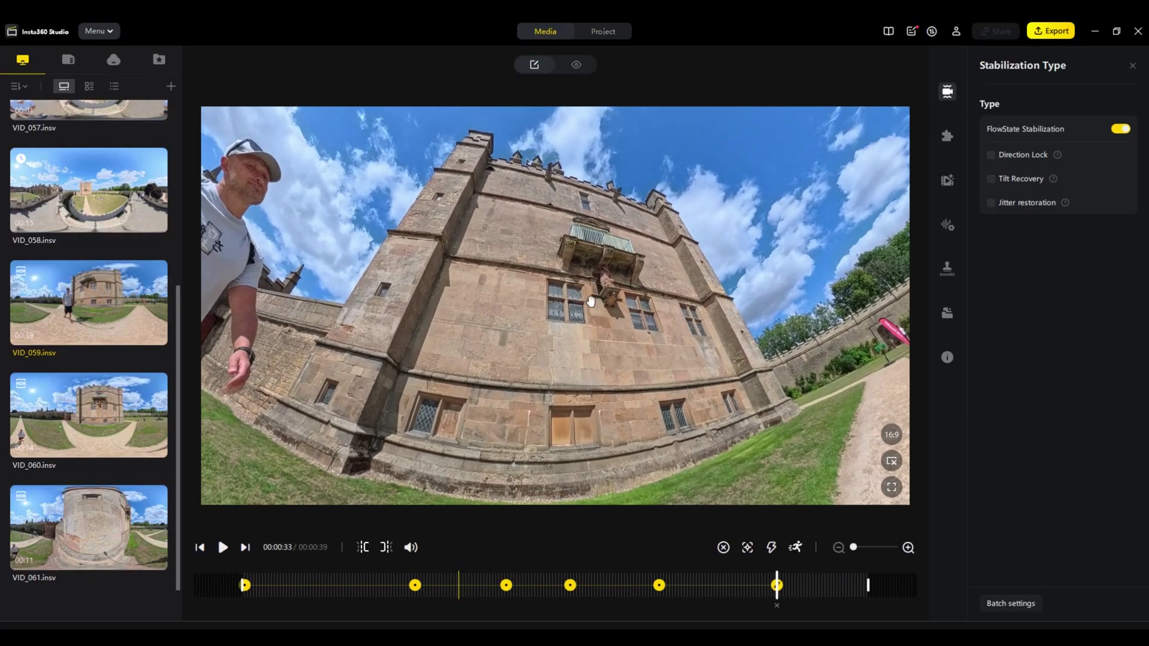
Play back the keyframed camera moves from the 20-second keyframe, then again from the start of the clip.
drag(777, 576, 570, 591)
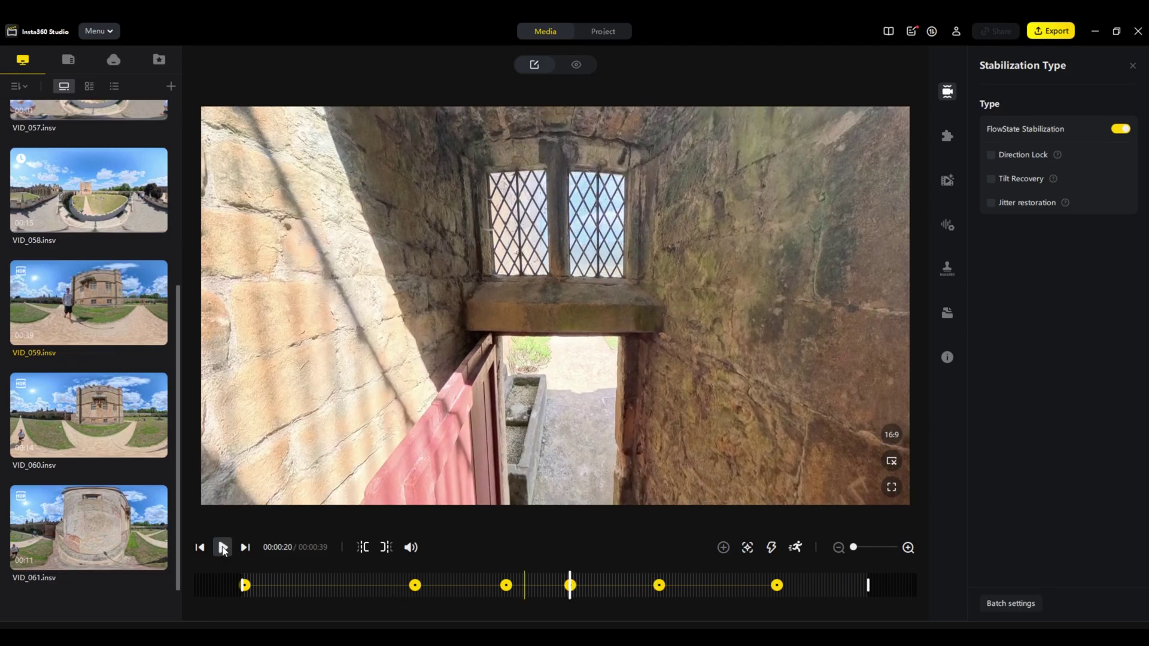
click(223, 547)
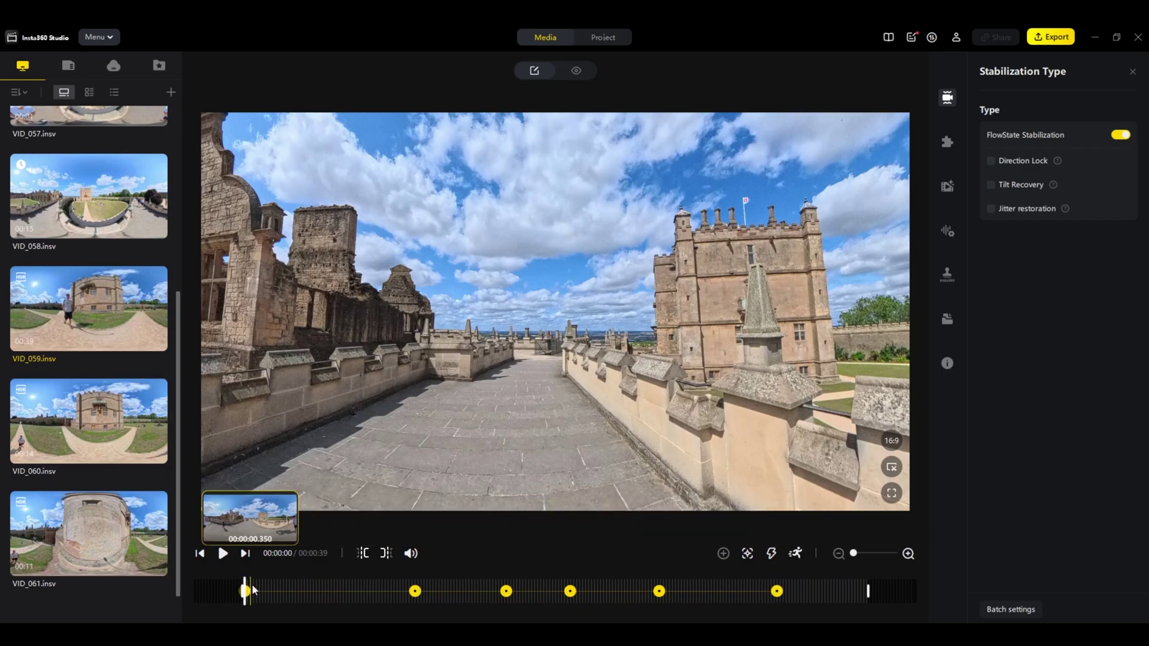
click(227, 557)
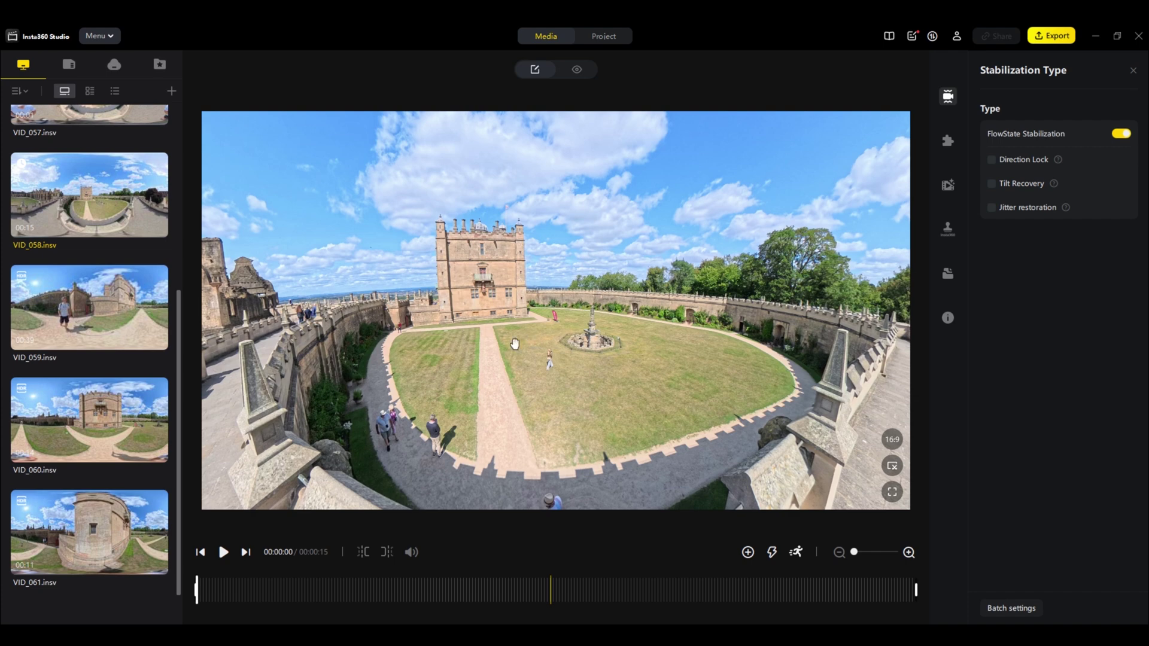
Play VID_058.insv from the start and shift the view over the castle and its circular courtyard.
click(224, 553)
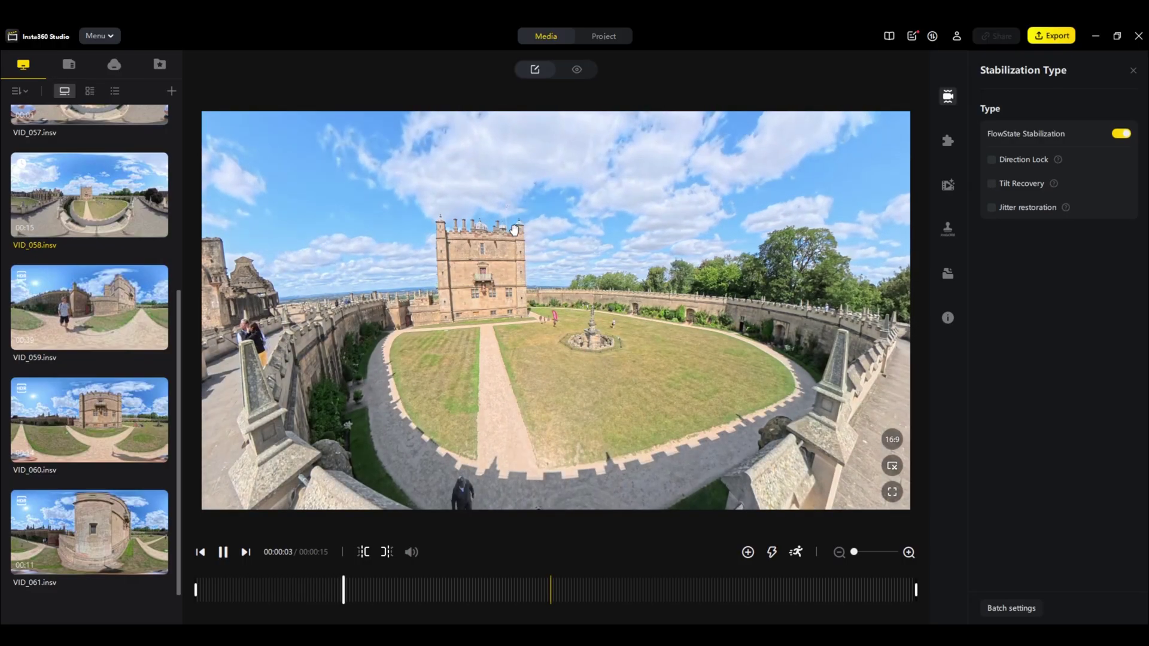
drag(394, 249, 492, 291)
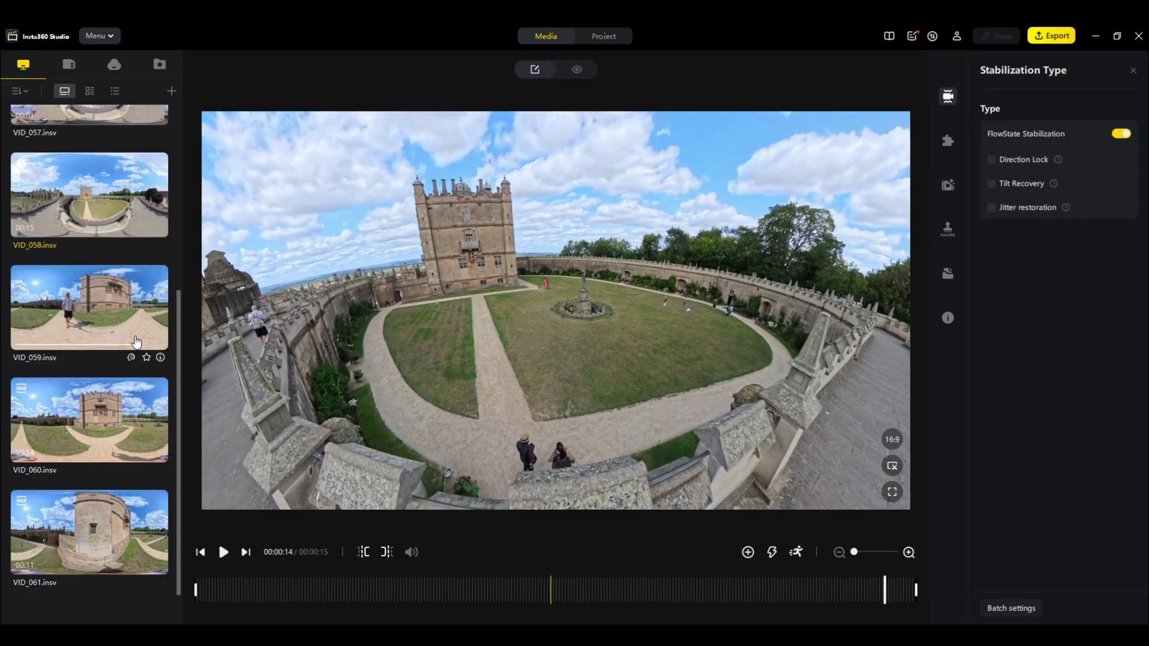
Open VID_059.insv and look around the 360 scene at the 33-second keyframe, from the castle facade round to the walking man.
click(90, 309)
drag(769, 310, 351, 279)
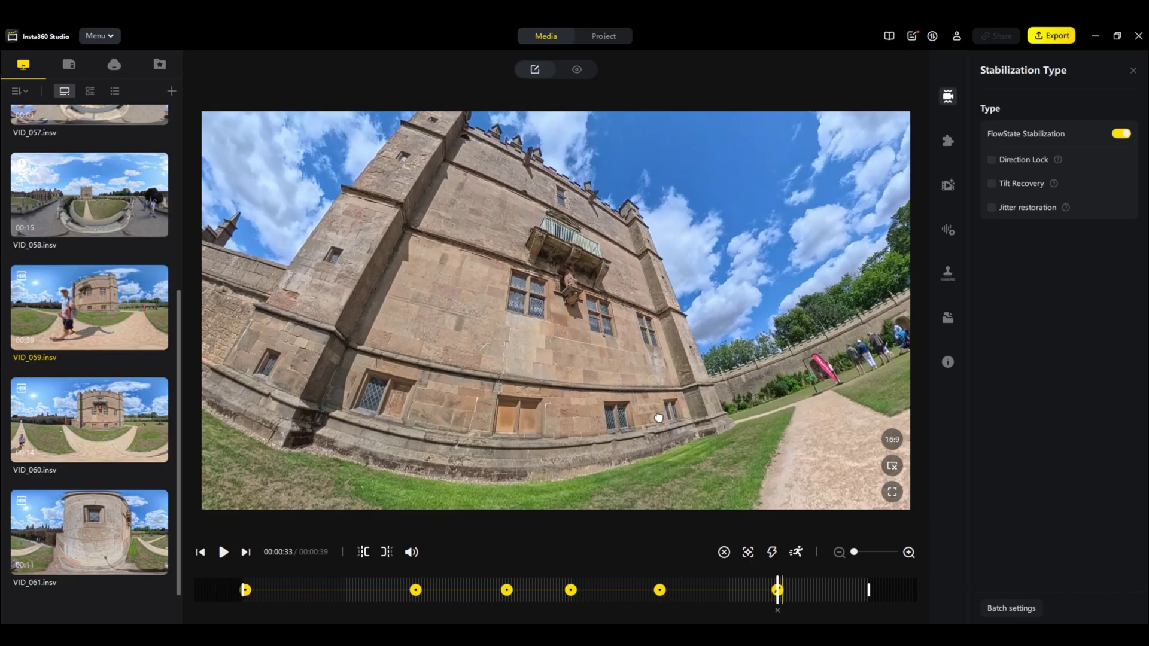
drag(500, 263, 596, 327)
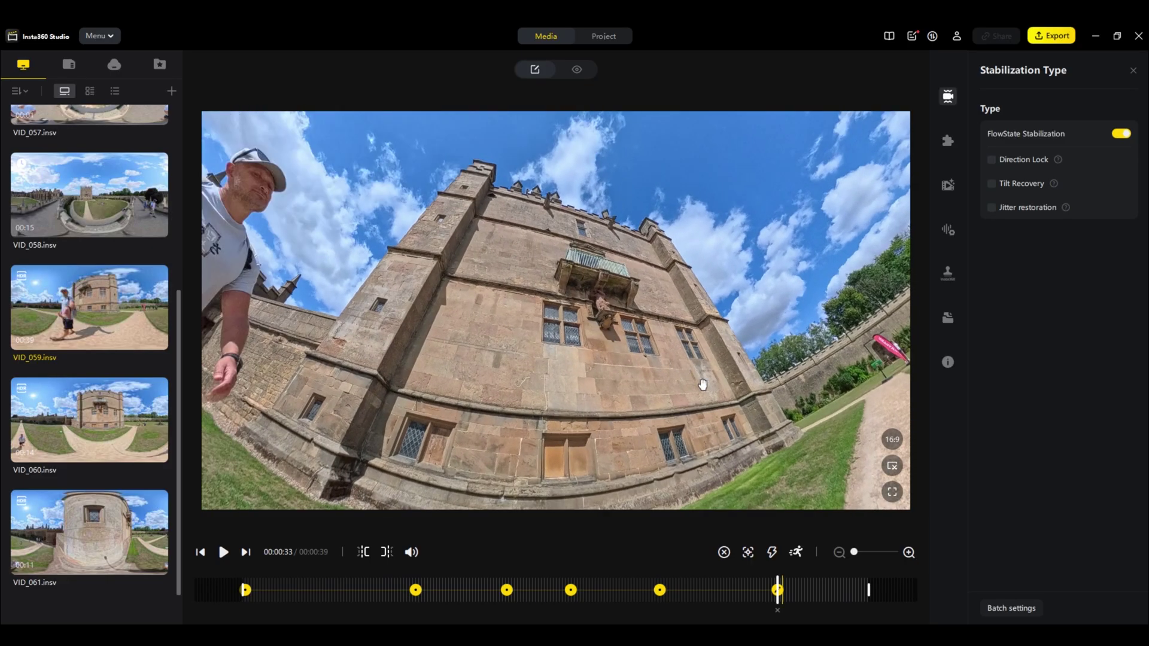
drag(702, 385, 547, 207)
drag(837, 360, 513, 348)
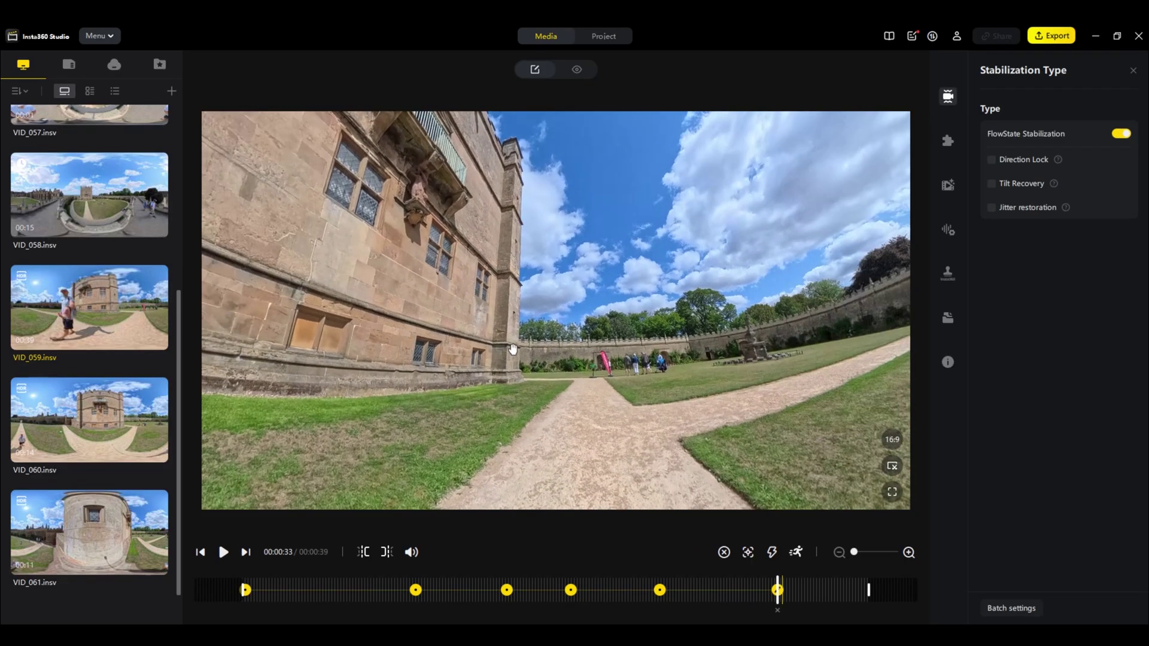
drag(714, 339, 439, 335)
drag(697, 340, 422, 325)
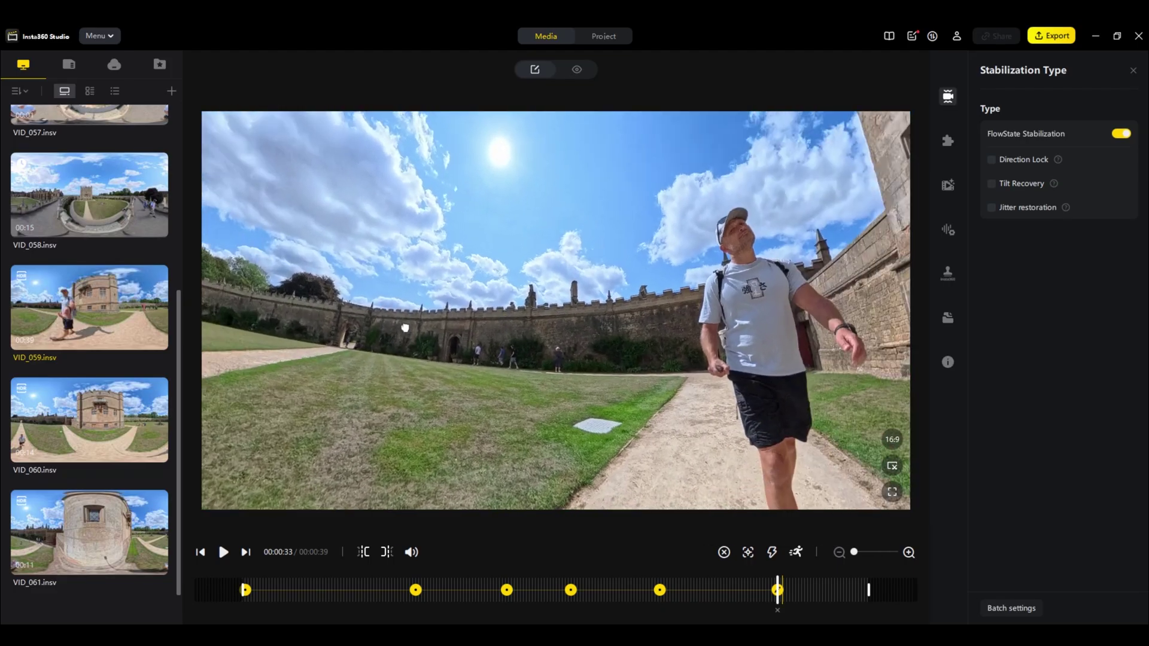